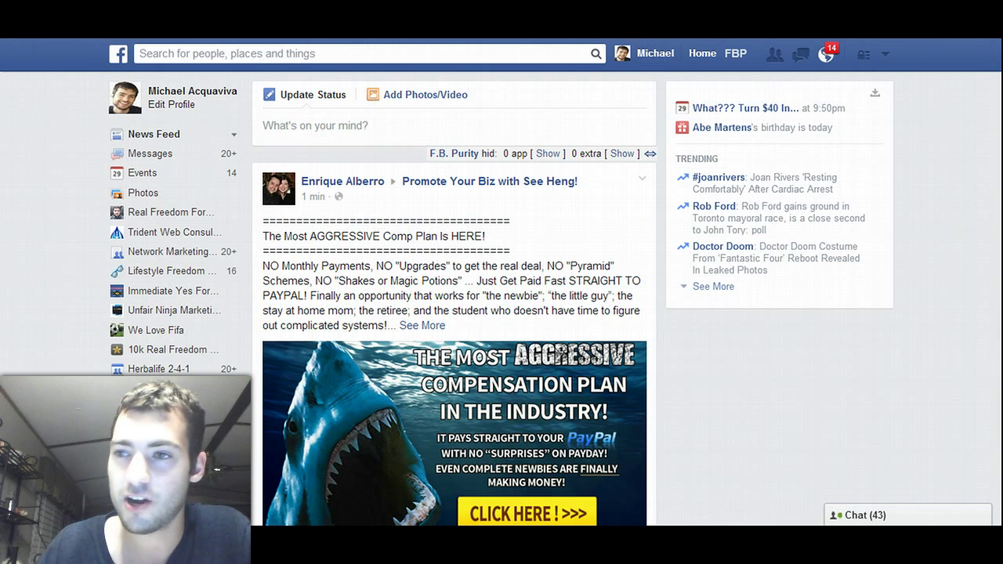
{"action": "scroll", "coordinate": [454, 298], "scroll_direction": "down", "scroll_amount": 1}
{"action": "scroll", "coordinate": [454, 298], "scroll_direction": "up", "scroll_amount": 1}
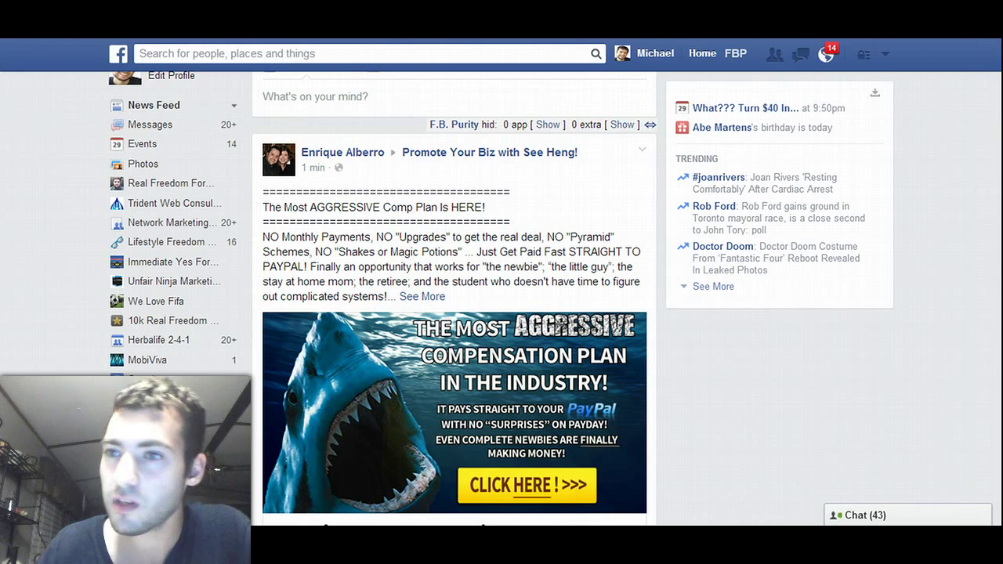
{"action": "key", "text": "alt+f"}
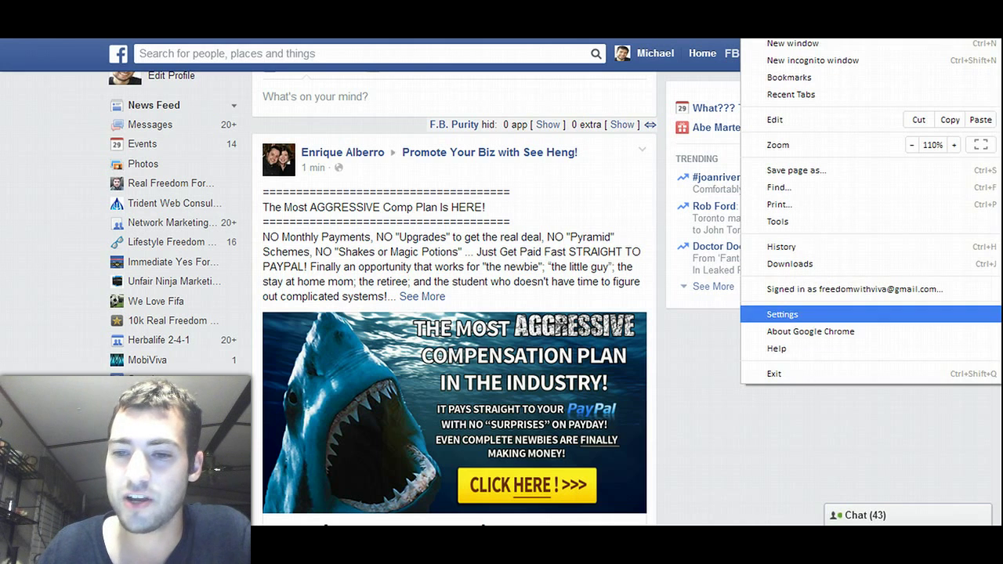
{"action": "left_click", "coordinate": [782, 314]}
- Look through the Facebook news feed and its side column with the F.B. Purity extension active
{"action": "scroll", "coordinate": [455, 297], "scroll_direction": "down", "scroll_amount": 12}
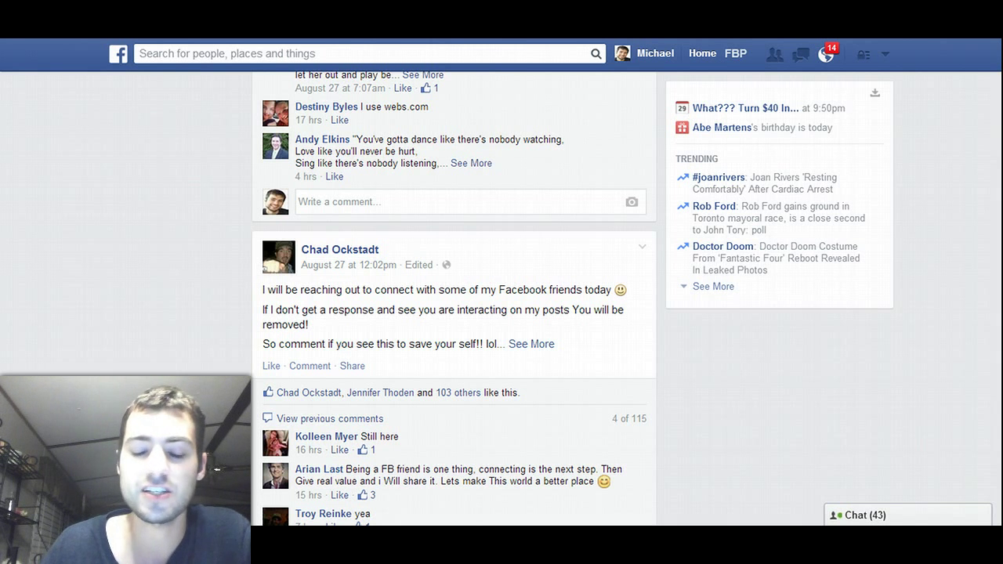
{"action": "scroll", "coordinate": [455, 298], "scroll_direction": "up", "scroll_amount": 12}
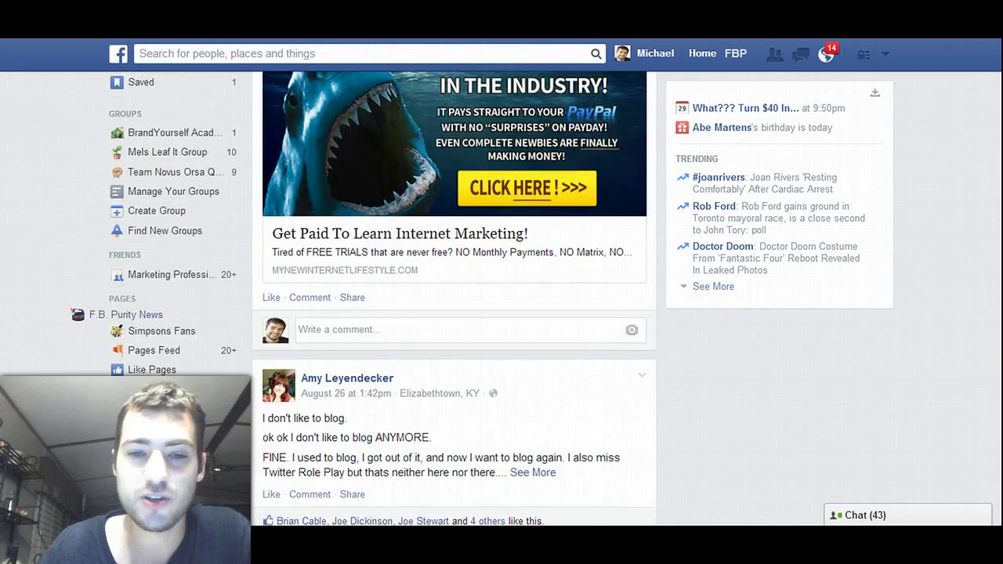
{"action": "scroll", "coordinate": [455, 298], "scroll_direction": "up", "scroll_amount": 1}
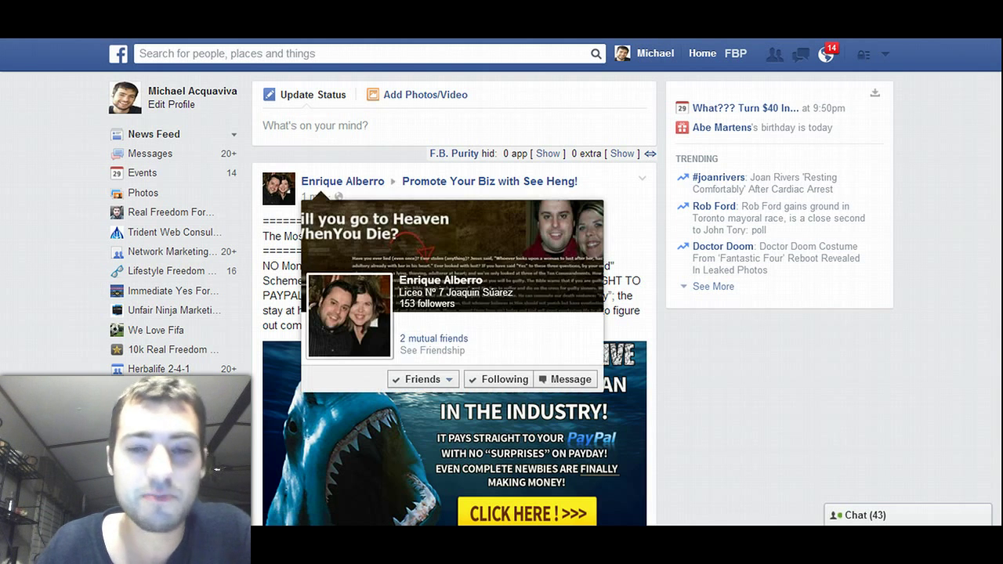
{"action": "scroll", "coordinate": [454, 298], "scroll_direction": "down", "scroll_amount": 10}
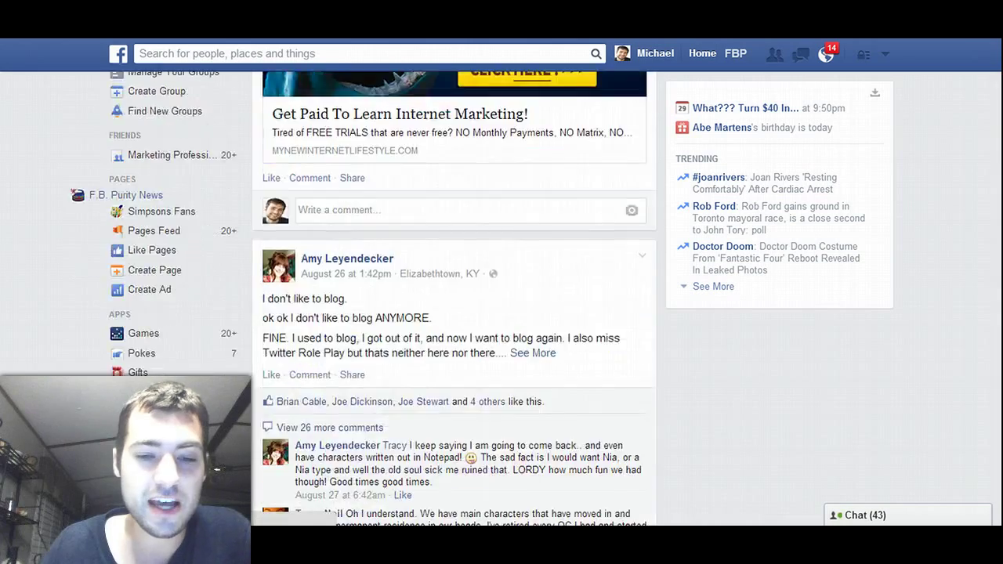
{"action": "scroll", "coordinate": [455, 298], "scroll_direction": "down", "scroll_amount": 5}
{"action": "scroll", "coordinate": [454, 298], "scroll_direction": "up", "scroll_amount": 15}
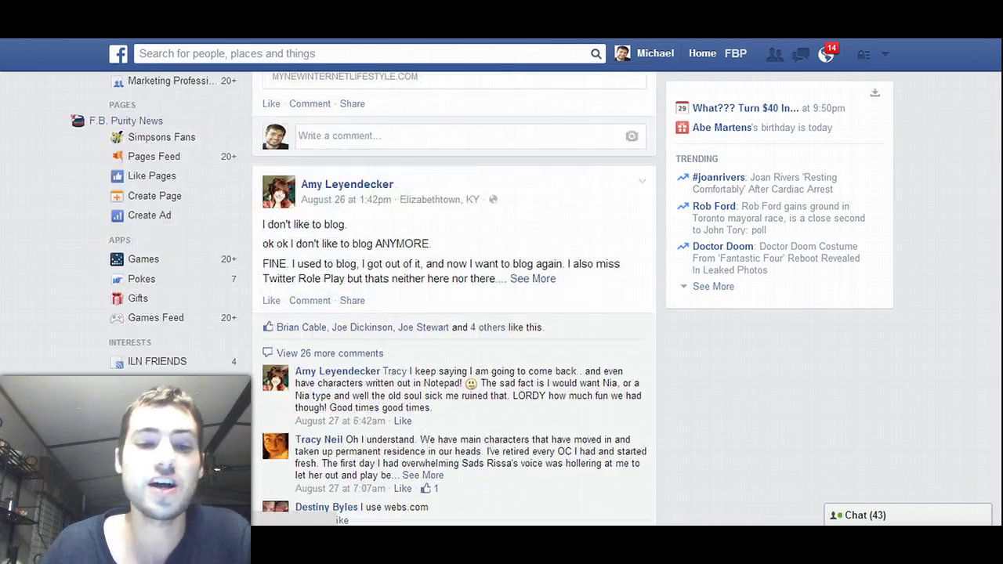
{"action": "scroll", "coordinate": [455, 298], "scroll_direction": "up", "scroll_amount": 2}
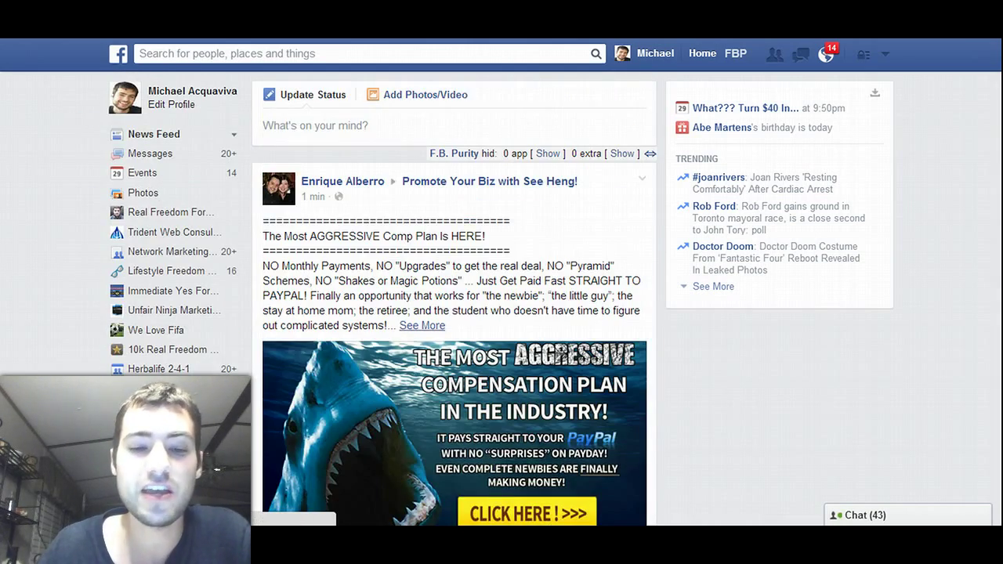
{"action": "scroll", "coordinate": [454, 297], "scroll_direction": "down", "scroll_amount": 1}
{"action": "scroll", "coordinate": [455, 298], "scroll_direction": "down", "scroll_amount": 15}
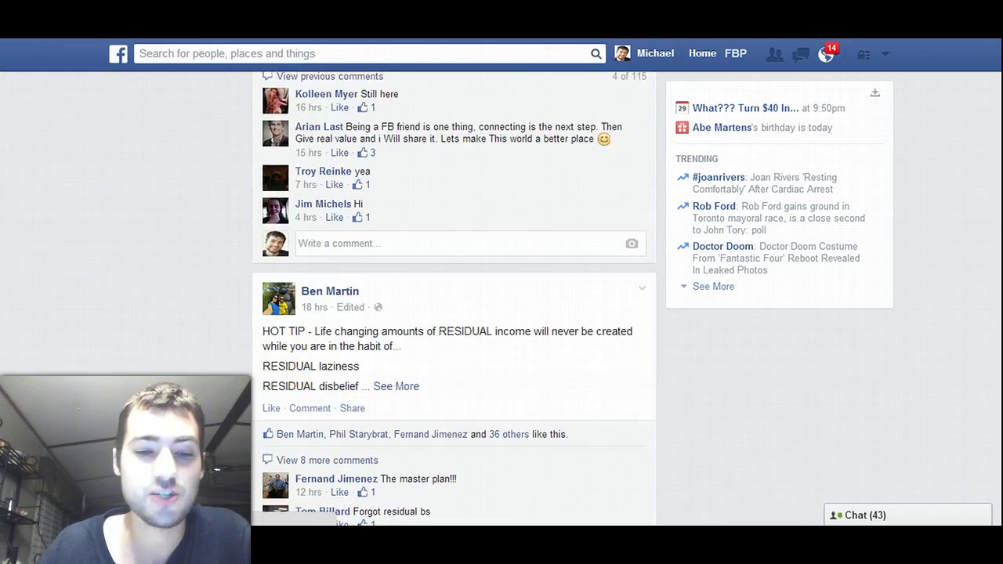
{"action": "scroll", "coordinate": [454, 298], "scroll_direction": "down", "scroll_amount": 15}
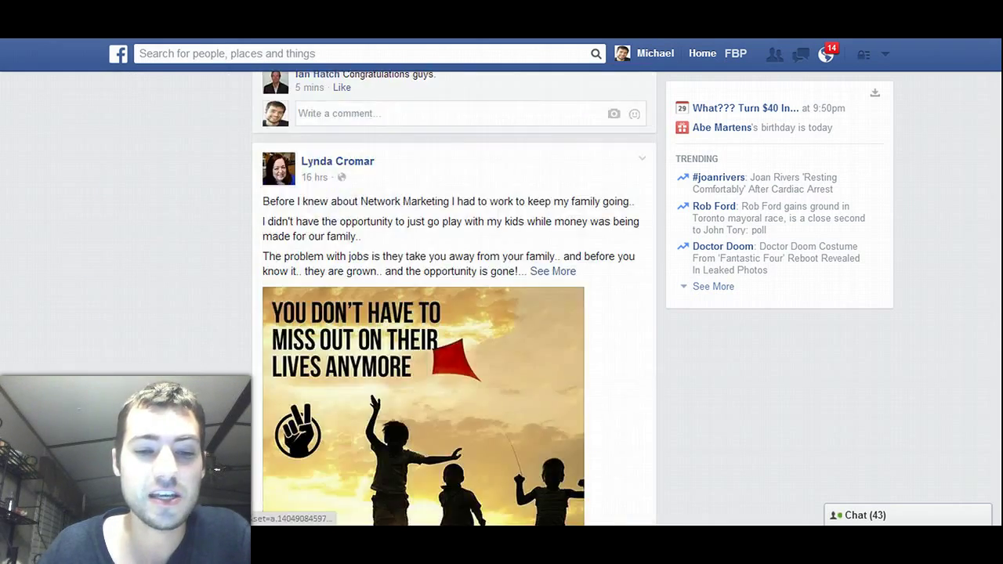
{"action": "scroll", "coordinate": [455, 298], "scroll_direction": "down", "scroll_amount": 9}
{"action": "scroll", "coordinate": [454, 297], "scroll_direction": "up", "scroll_amount": 9}
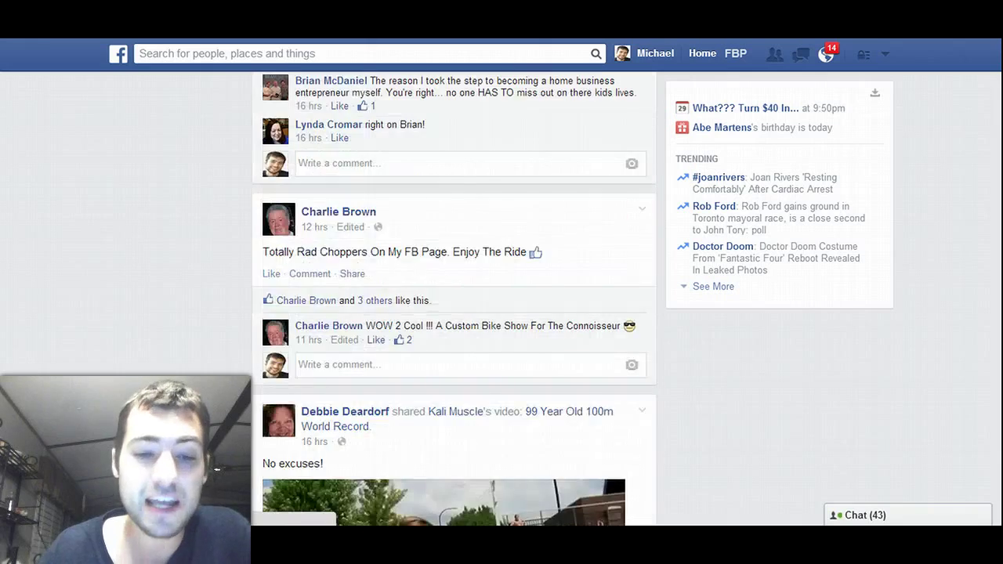
{"action": "scroll", "coordinate": [455, 298], "scroll_direction": "up", "scroll_amount": 20}
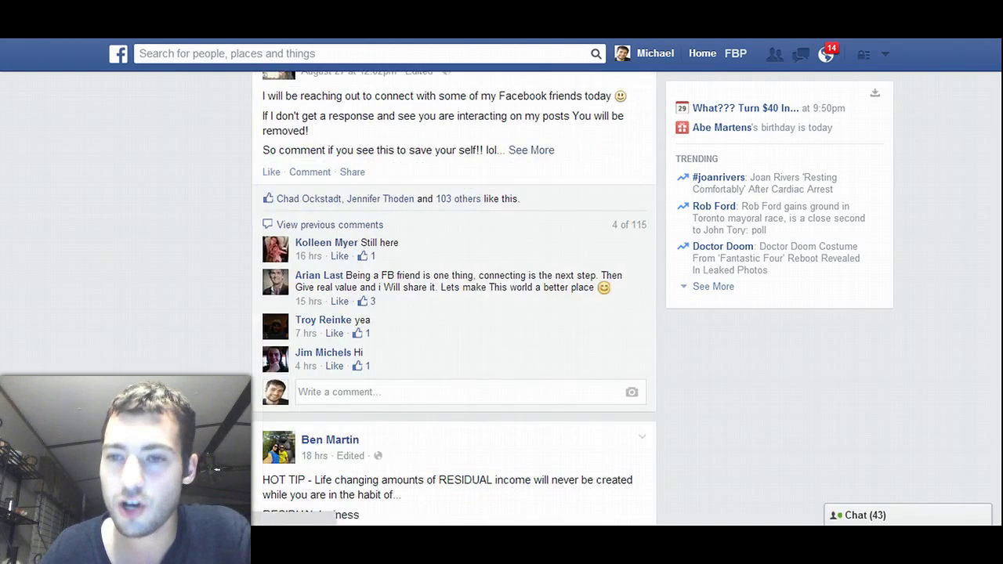
- Disable the F.B Purity-Clean Up Facebook extension in Chrome and reload the Facebook news feed
{"action": "key", "text": "alt+f"}
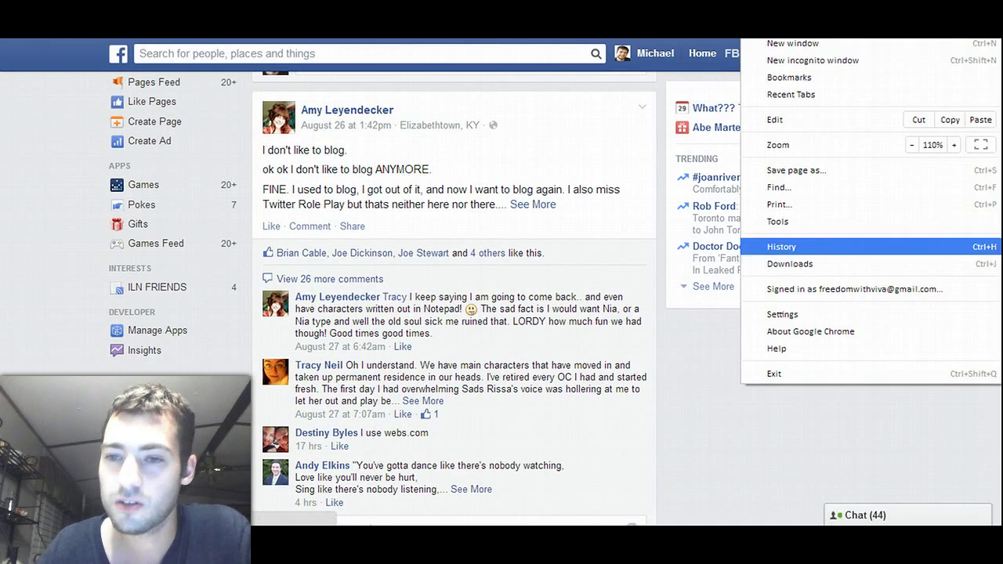
{"action": "mouse_move", "coordinate": [777, 221]}
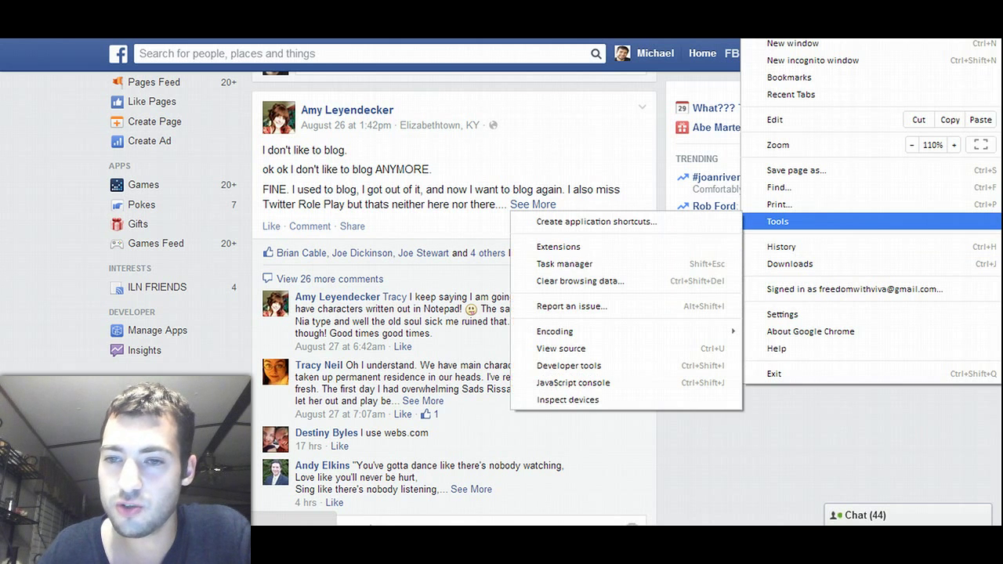
{"action": "key", "text": "Return"}
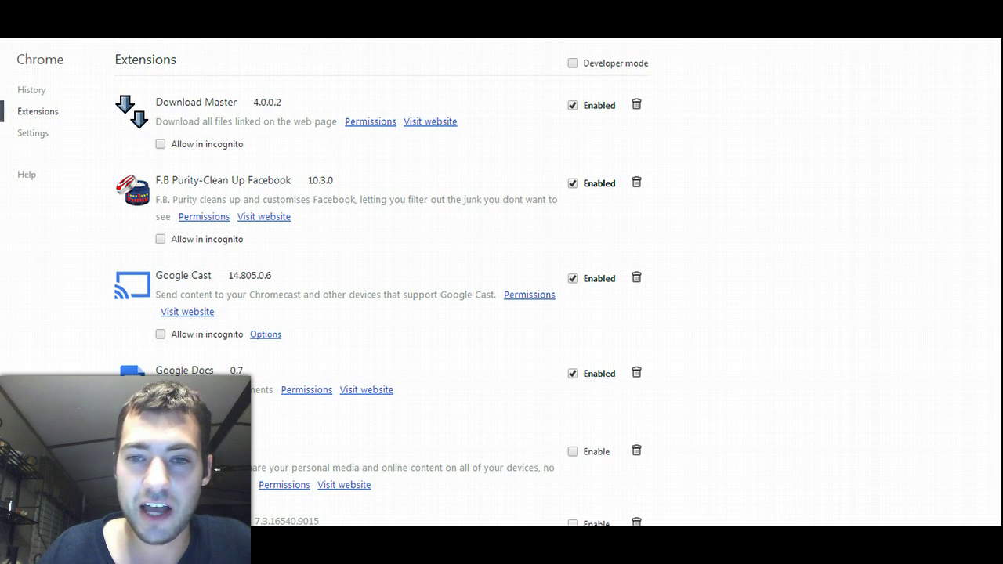
{"action": "left_click", "coordinate": [572, 183]}
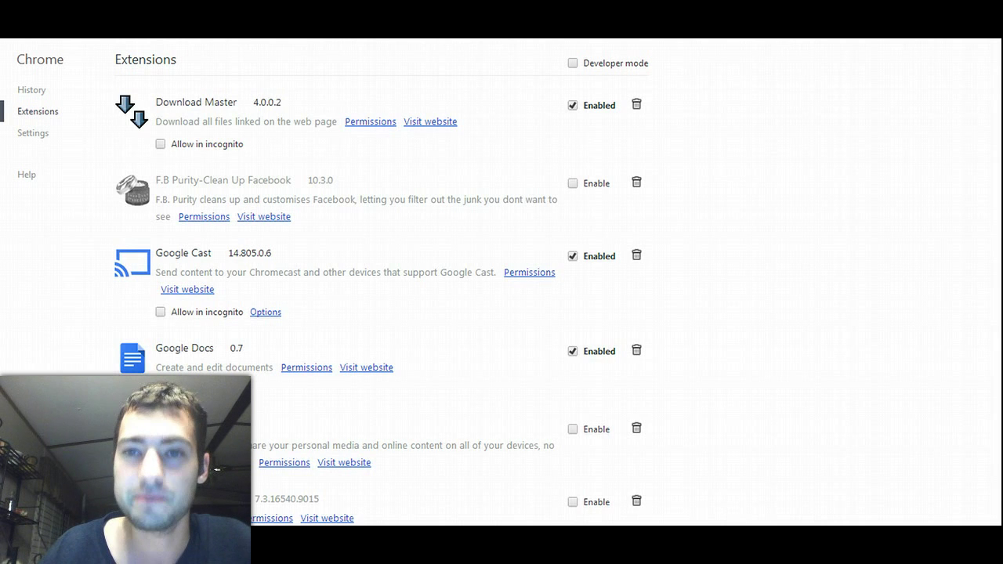
{"action": "key", "text": "ctrl+Tab"}
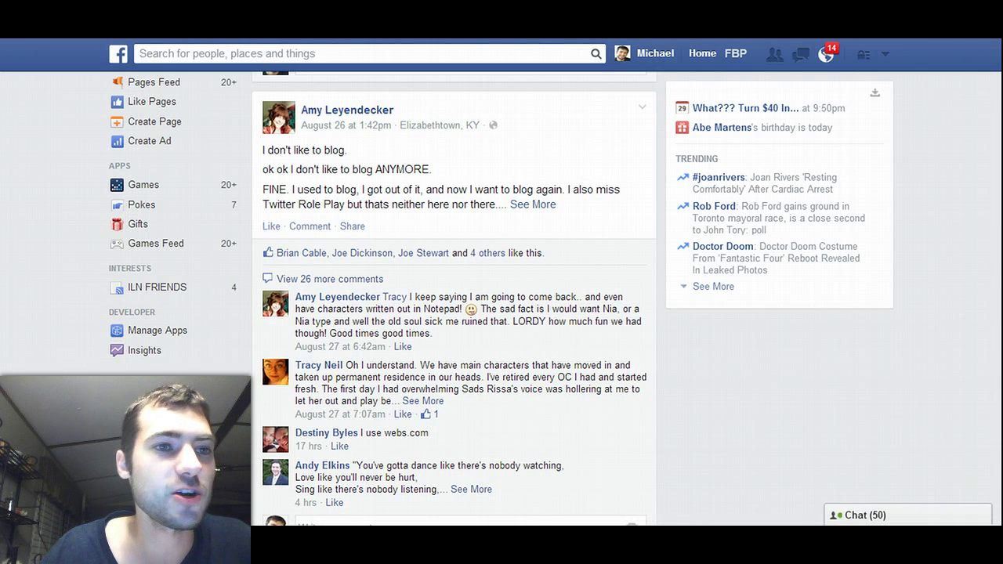
{"action": "key", "text": "F5"}
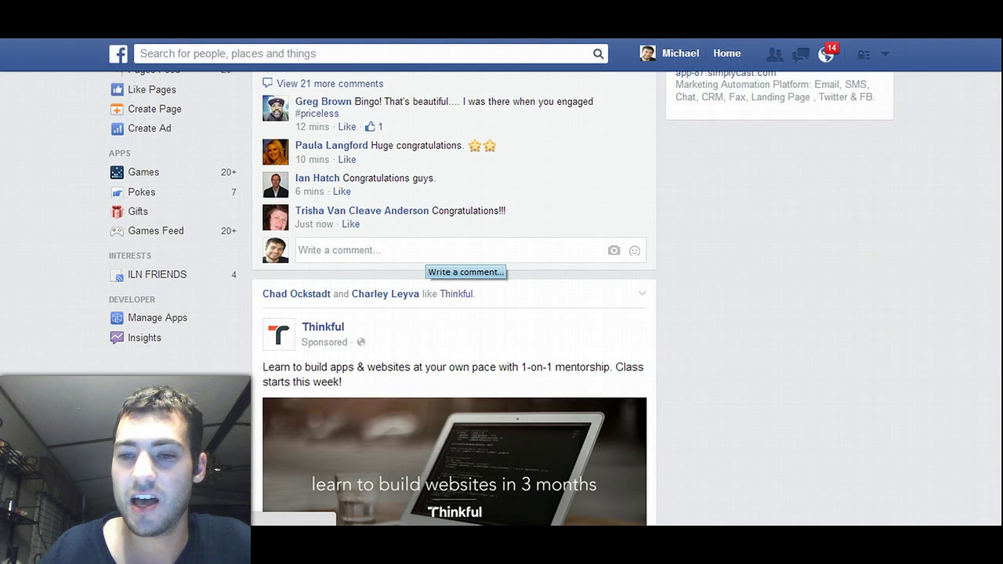
- Examine the unfiltered news feed and side column for sponsored posts and advertisements
{"action": "scroll", "coordinate": [454, 298], "scroll_direction": "up", "scroll_amount": 3}
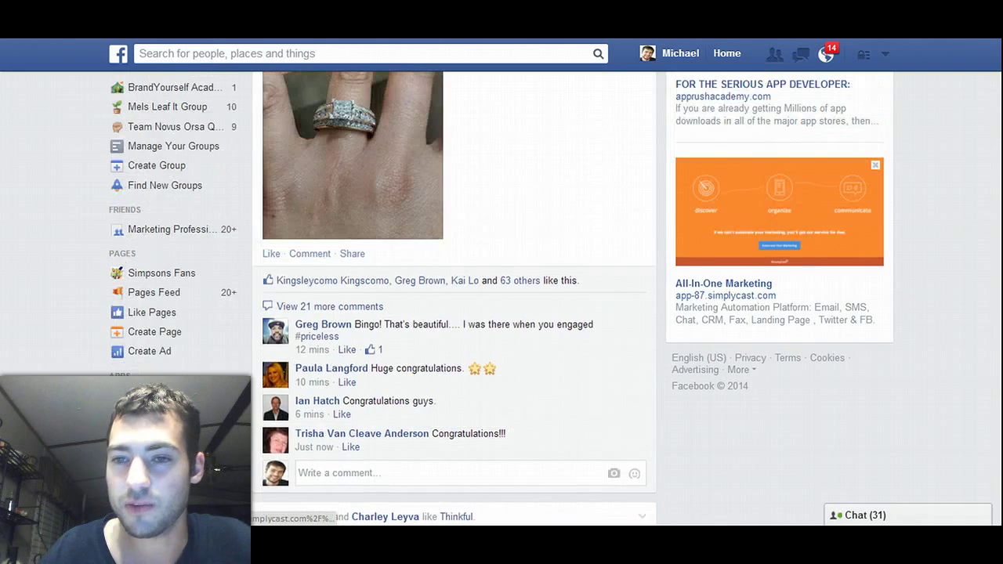
{"action": "scroll", "coordinate": [454, 298], "scroll_direction": "up", "scroll_amount": 5}
{"action": "scroll", "coordinate": [454, 298], "scroll_direction": "down", "scroll_amount": 3}
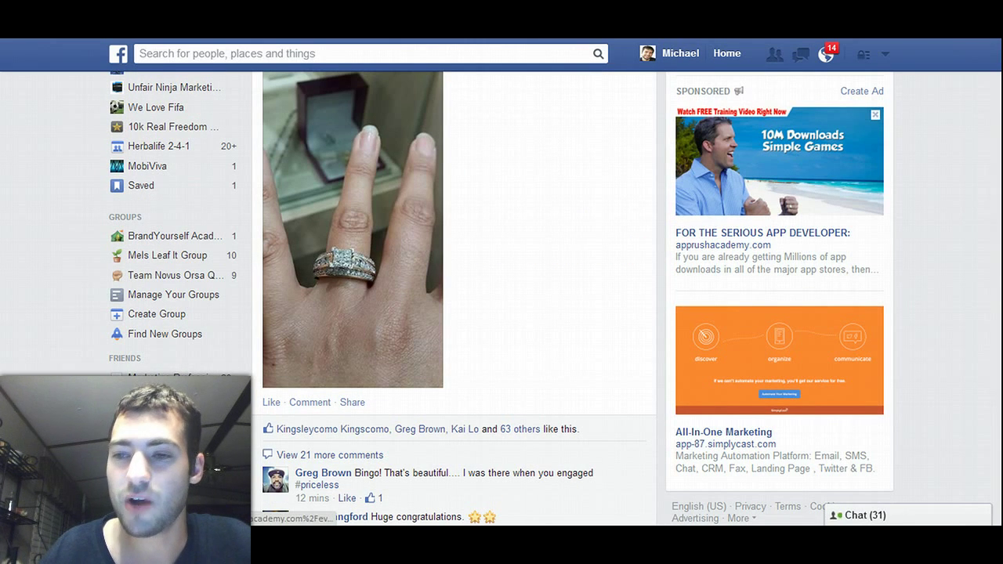
{"action": "scroll", "coordinate": [454, 298], "scroll_direction": "up", "scroll_amount": 3}
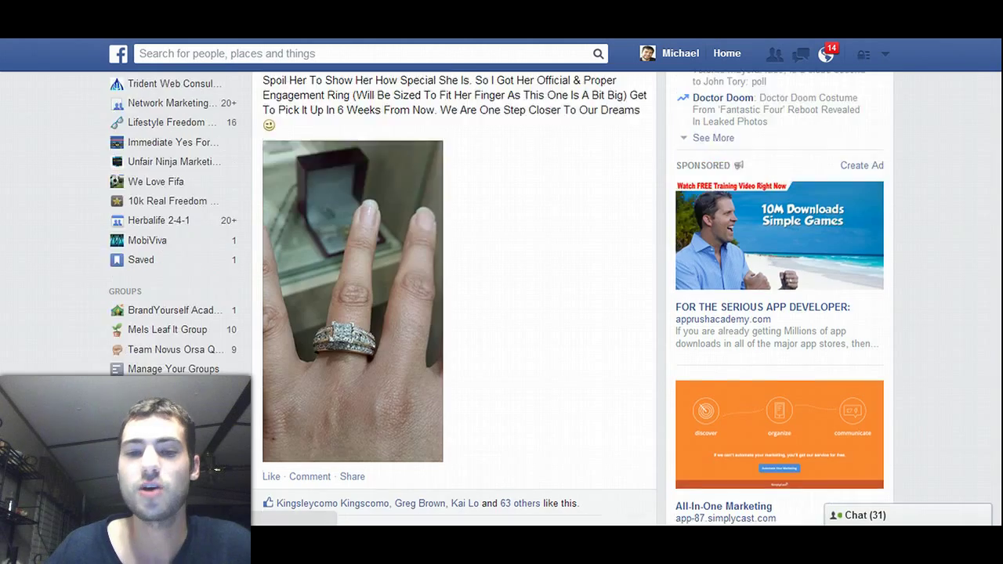
{"action": "scroll", "coordinate": [454, 298], "scroll_direction": "down", "scroll_amount": 7}
{"action": "scroll", "coordinate": [454, 298], "scroll_direction": "up", "scroll_amount": 7}
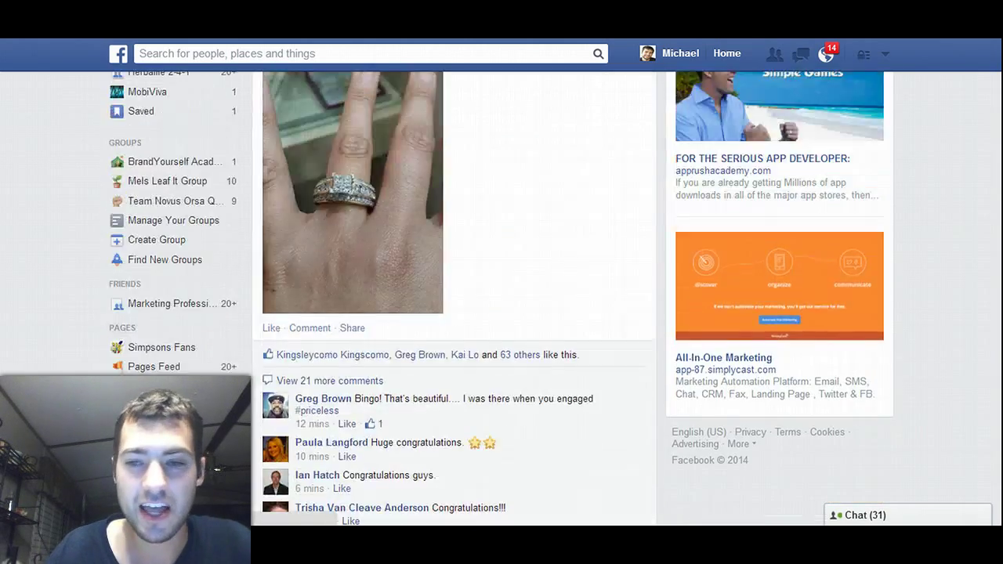
{"action": "scroll", "coordinate": [454, 298], "scroll_direction": "down", "scroll_amount": 5}
{"action": "scroll", "coordinate": [454, 298], "scroll_direction": "up", "scroll_amount": 5}
{"action": "scroll", "coordinate": [454, 298], "scroll_direction": "down", "scroll_amount": 5}
{"action": "scroll", "coordinate": [453, 297], "scroll_direction": "up", "scroll_amount": 4}
{"action": "scroll", "coordinate": [454, 298], "scroll_direction": "up", "scroll_amount": 1}
{"action": "scroll", "coordinate": [454, 298], "scroll_direction": "down", "scroll_amount": 6}
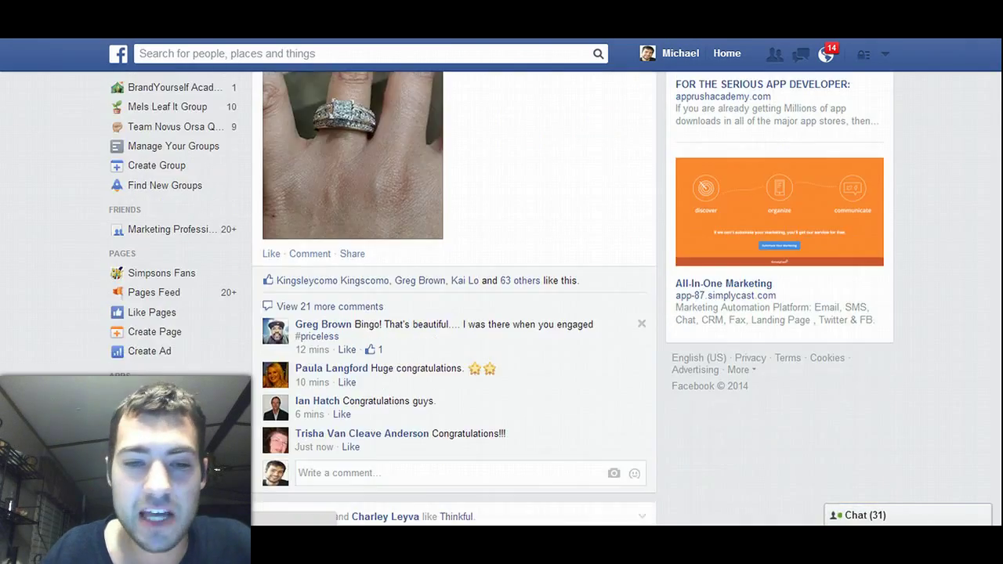
{"action": "scroll", "coordinate": [454, 298], "scroll_direction": "up", "scroll_amount": 5}
{"action": "scroll", "coordinate": [453, 298], "scroll_direction": "up", "scroll_amount": 1}
{"action": "scroll", "coordinate": [454, 297], "scroll_direction": "down", "scroll_amount": 5}
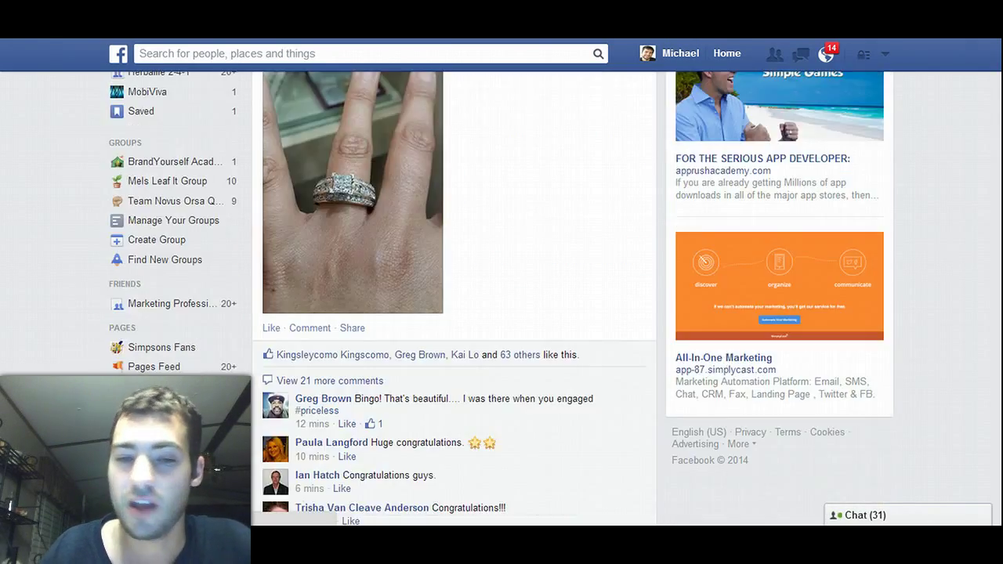
{"action": "scroll", "coordinate": [454, 298], "scroll_direction": "up", "scroll_amount": 5}
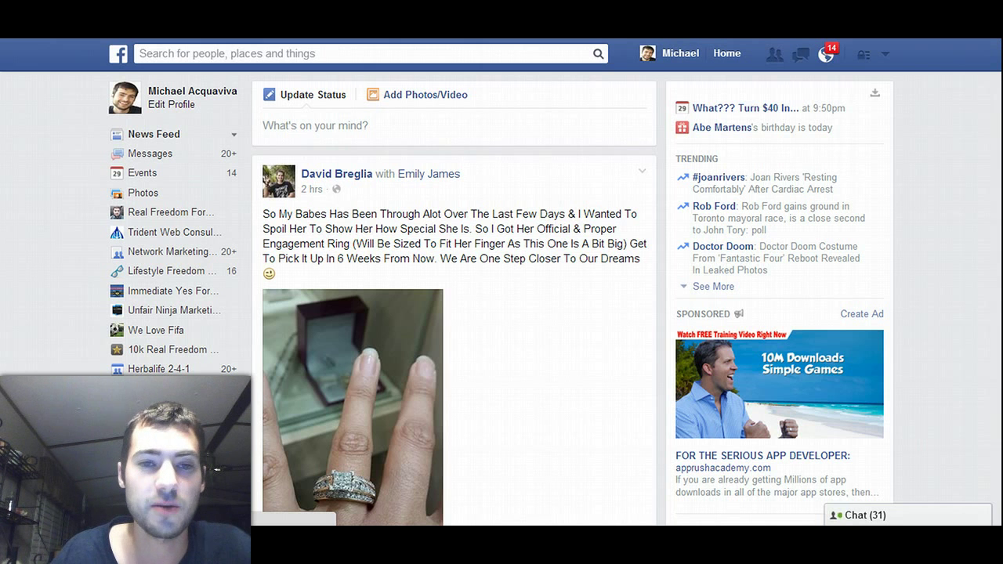
{"action": "left_click", "coordinate": [263, 126]}
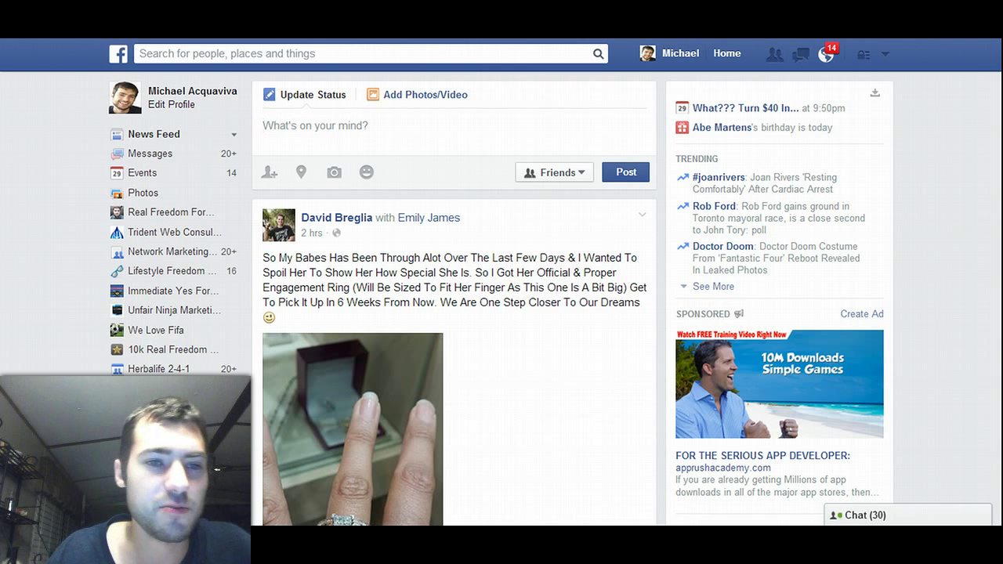
{"action": "left_click", "coordinate": [139, 54]}
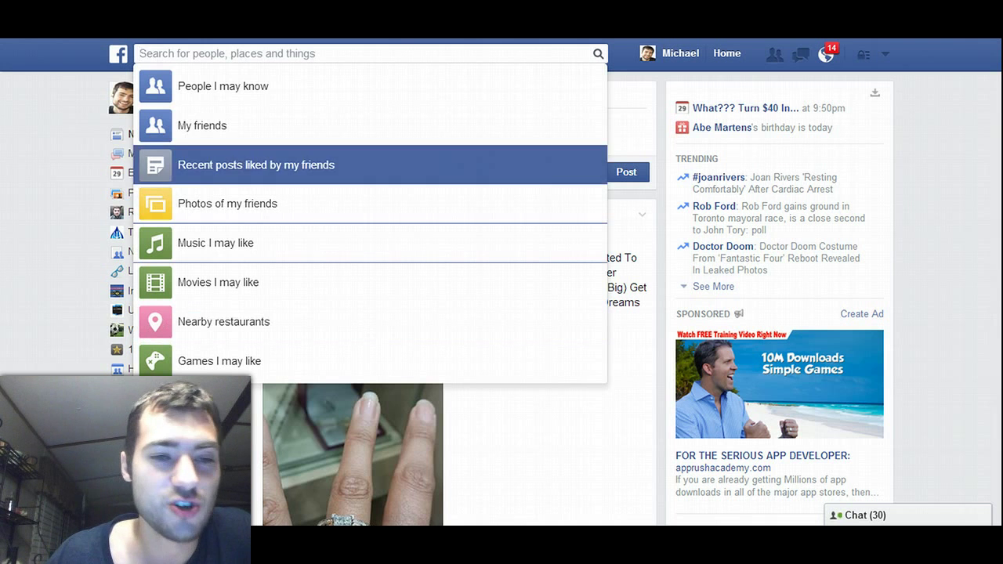
{"action": "key", "text": "Escape"}
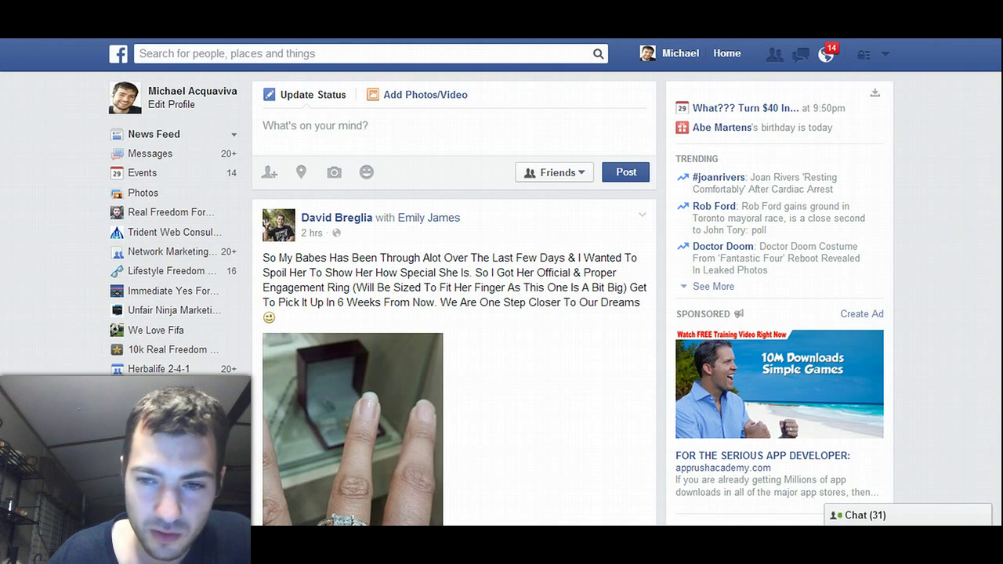
{"action": "scroll", "coordinate": [454, 313], "scroll_direction": "down", "scroll_amount": 4}
{"action": "scroll", "coordinate": [453, 314], "scroll_direction": "up", "scroll_amount": 4}
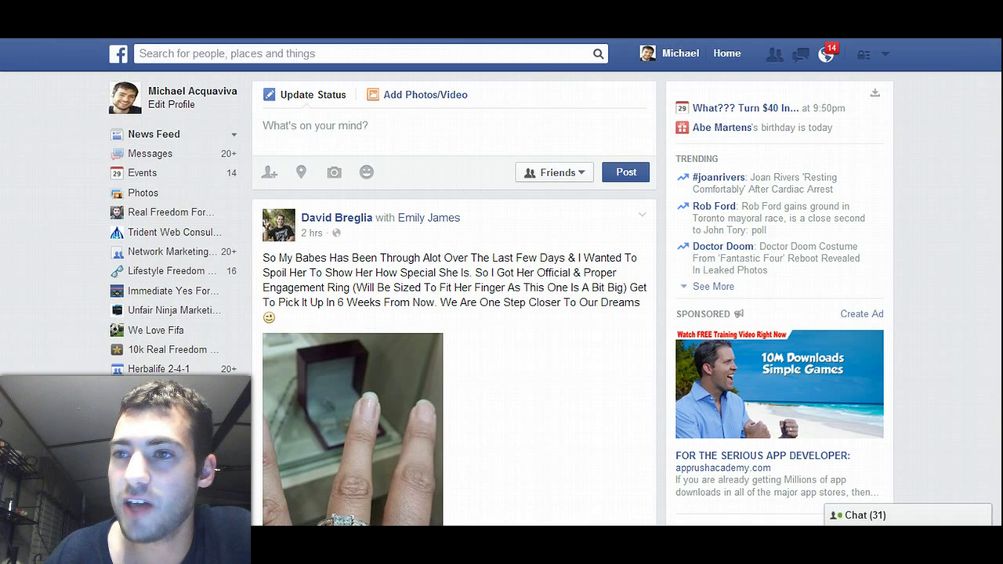
- Enable the F.B Purity-Clean Up Facebook extension again in Chrome's extensions list
{"action": "key", "text": "alt+f"}
{"action": "mouse_move", "coordinate": [870, 221]}
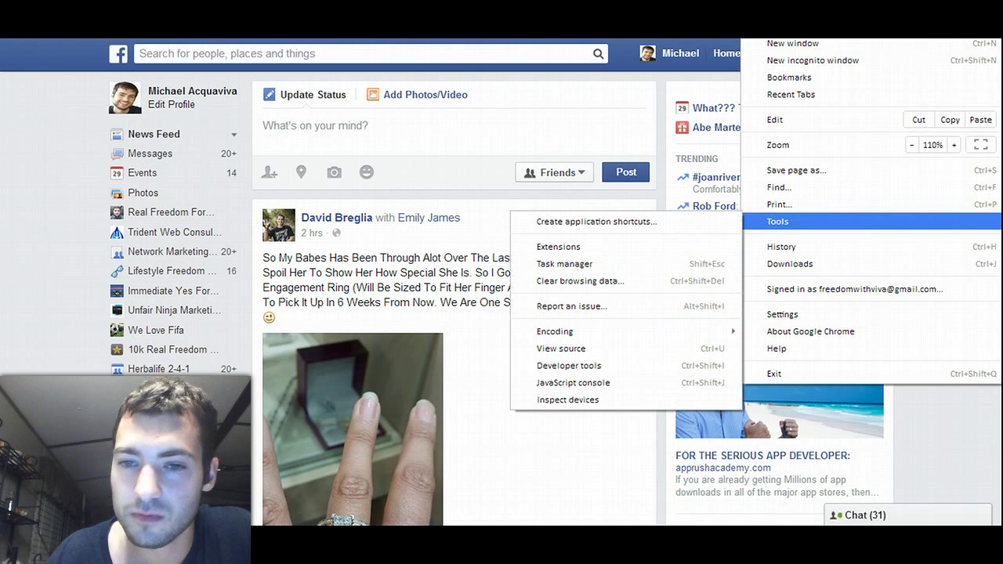
{"action": "key", "text": "Return"}
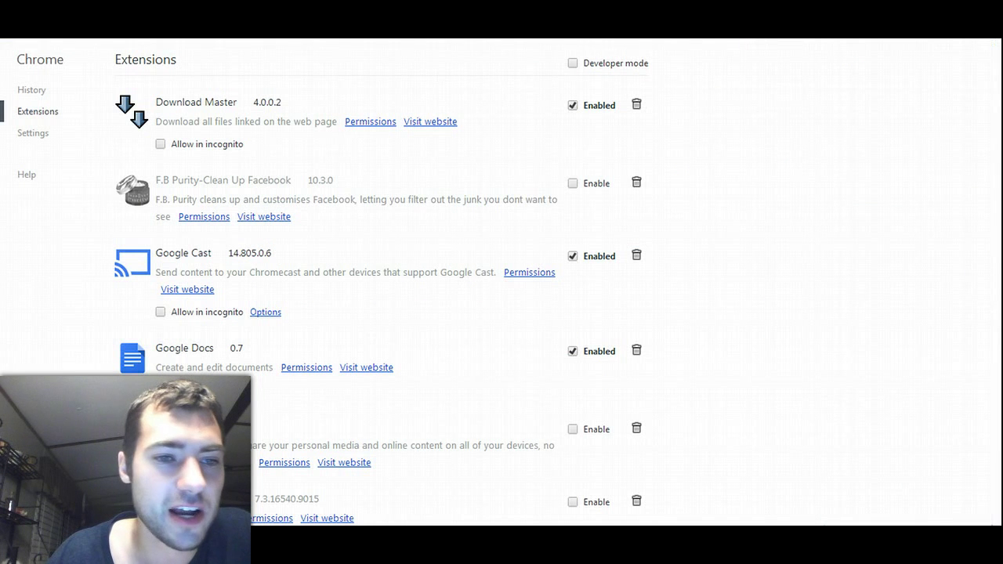
{"action": "left_click", "coordinate": [573, 184]}
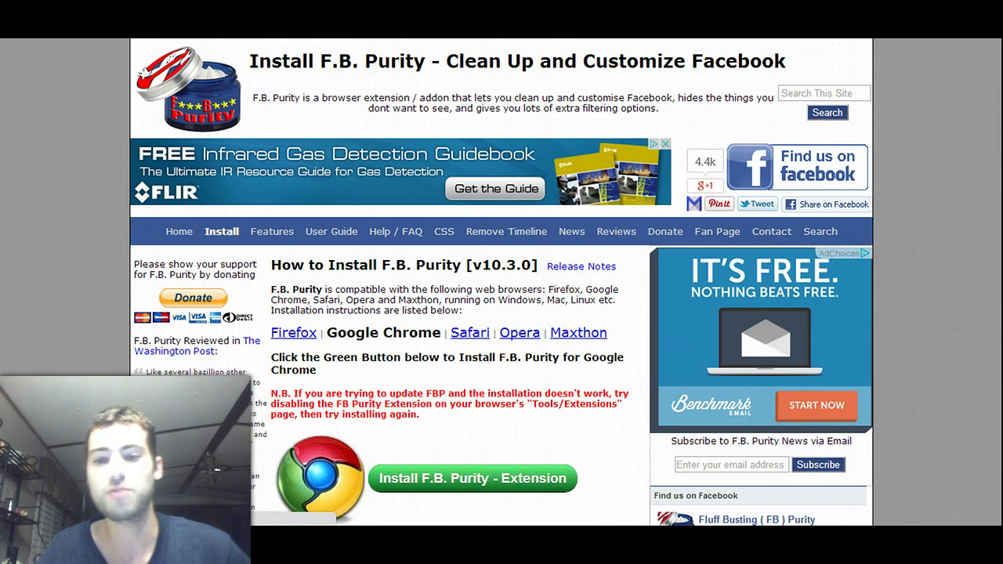
- Review the Google Chrome installation instructions on the F.B. Purity website's install page
{"action": "scroll", "coordinate": [501, 313], "scroll_direction": "down", "scroll_amount": 1}
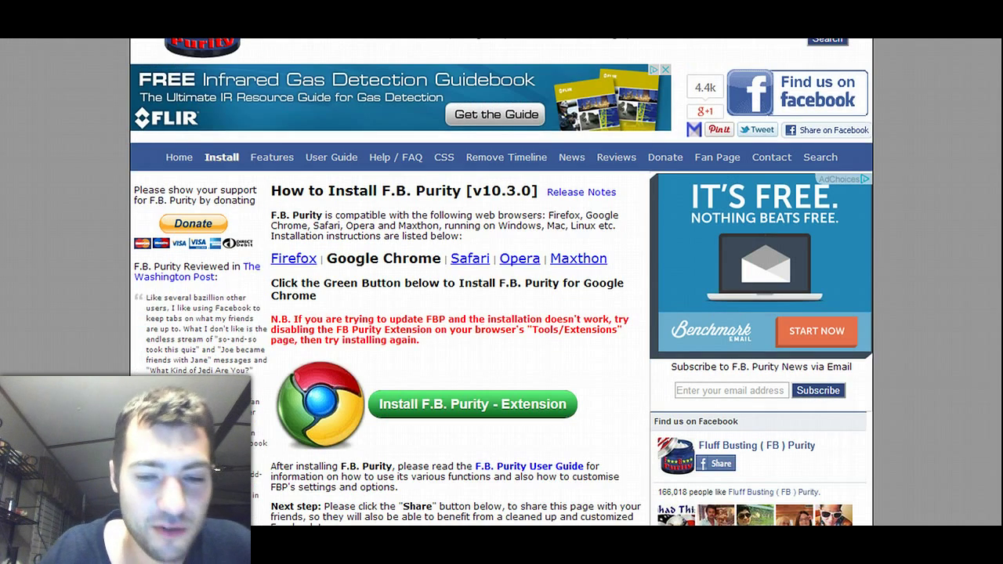
{"action": "scroll", "coordinate": [502, 313], "scroll_direction": "down", "scroll_amount": 2}
{"action": "scroll", "coordinate": [502, 313], "scroll_direction": "up", "scroll_amount": 3}
{"action": "scroll", "coordinate": [501, 314], "scroll_direction": "down", "scroll_amount": 1}
{"action": "scroll", "coordinate": [501, 314], "scroll_direction": "up", "scroll_amount": 1}
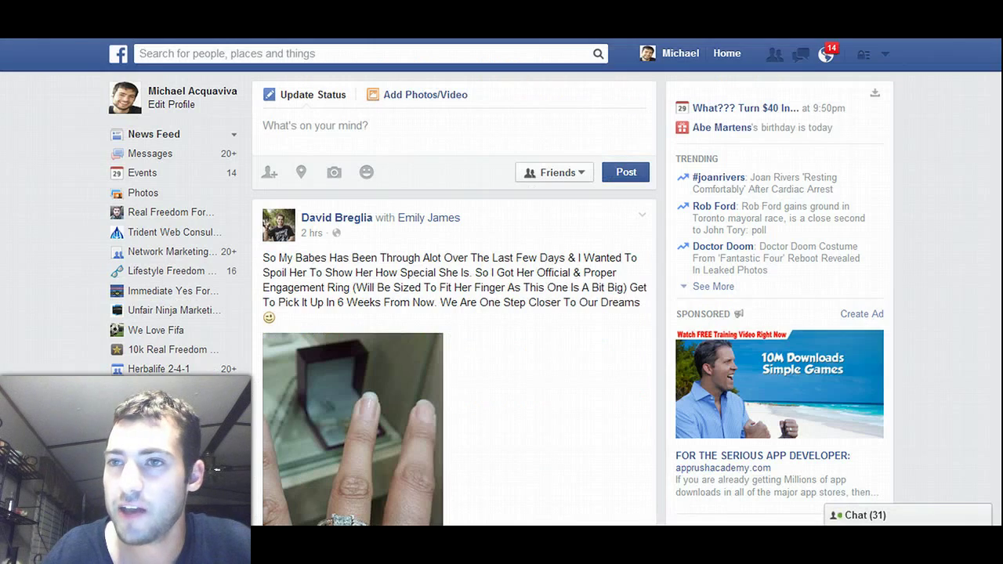
- Check the F.B Purity-Clean Up Facebook entry in Chrome's extensions list, then return to Facebook and reload the news feed
{"action": "key", "text": "alt+f"}
{"action": "mouse_move", "coordinate": [777, 221]}
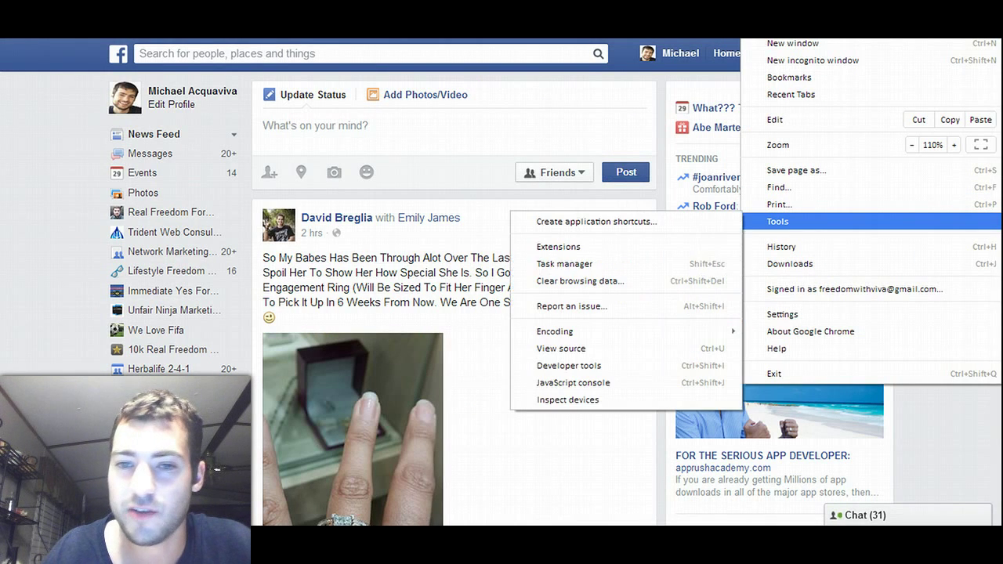
{"action": "left_click", "coordinate": [558, 246]}
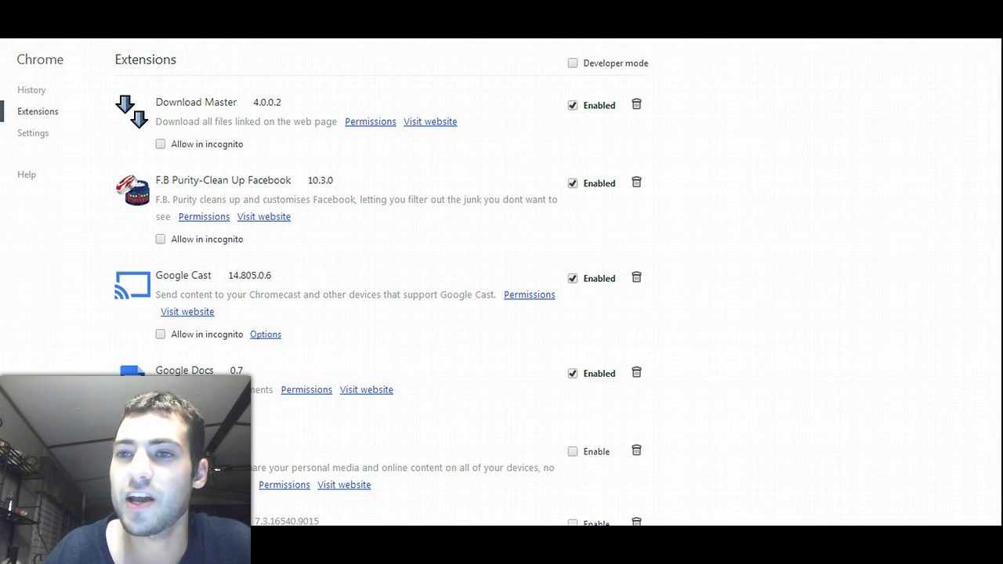
{"action": "key", "text": "ctrl+Tab"}
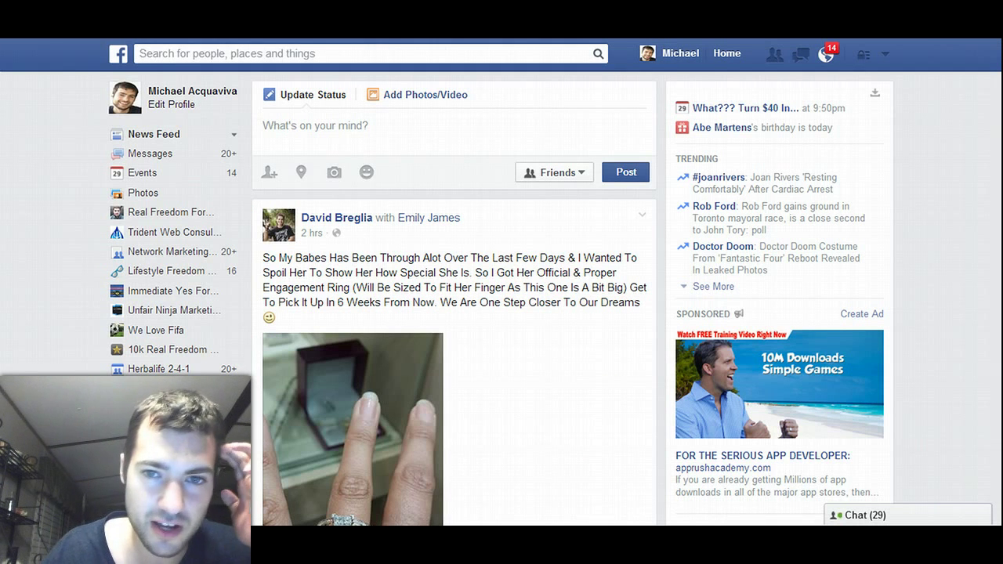
{"action": "key", "text": "F5"}
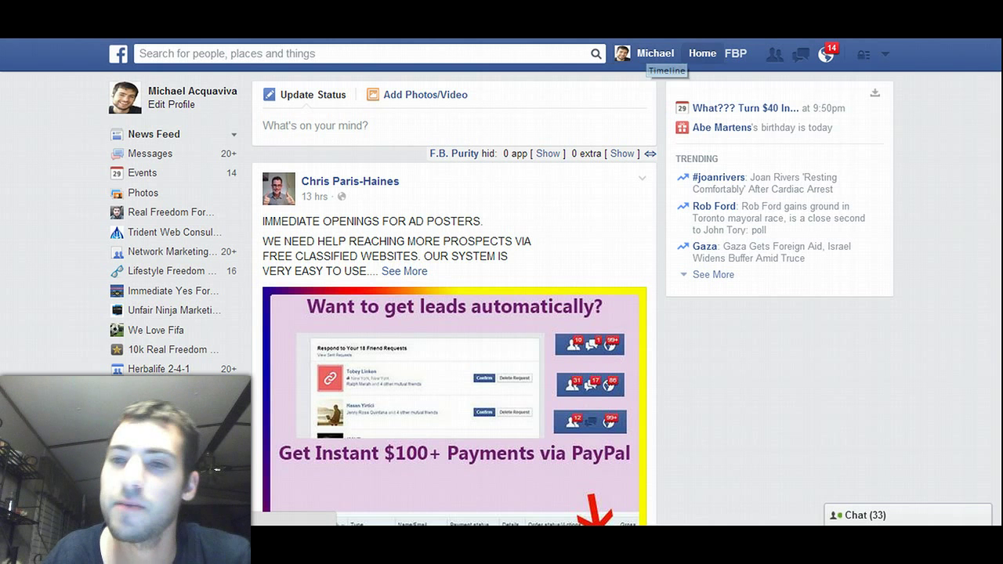
- Open the F.B. Purity options from Facebook and review the available filters and settings
{"action": "left_click", "coordinate": [736, 53]}
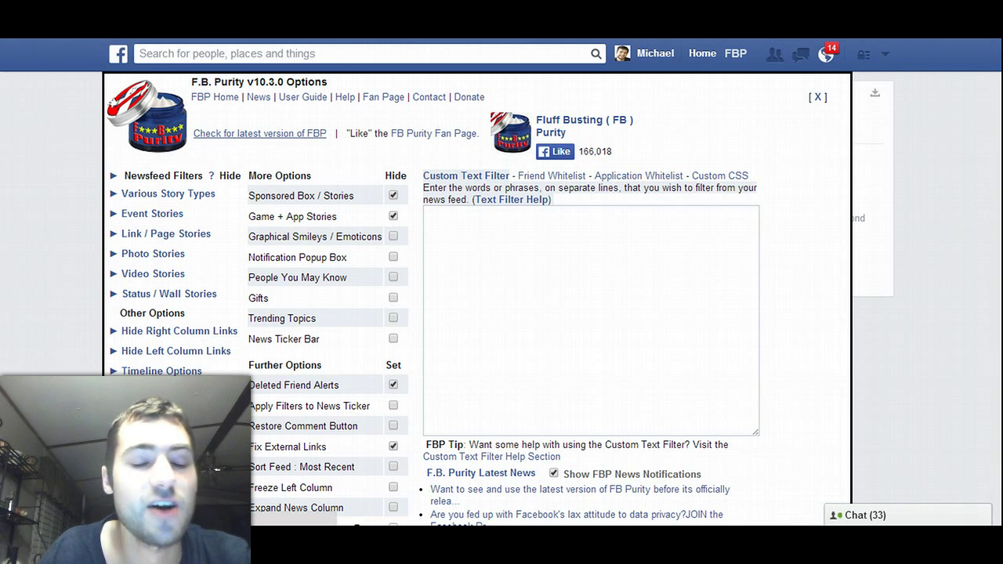
{"action": "scroll", "coordinate": [259, 133], "scroll_direction": "down", "scroll_amount": 3}
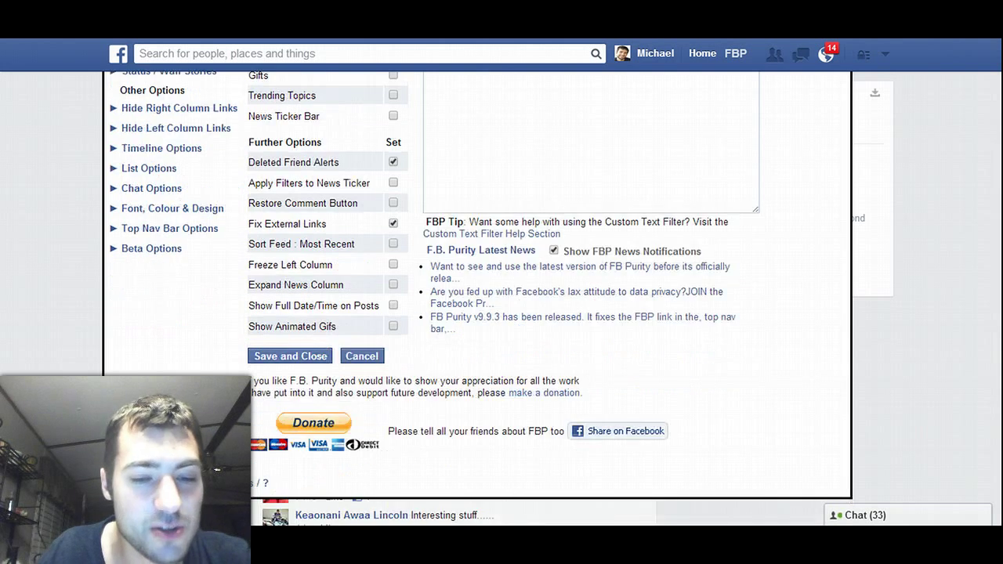
{"action": "scroll", "coordinate": [259, 134], "scroll_direction": "up", "scroll_amount": 3}
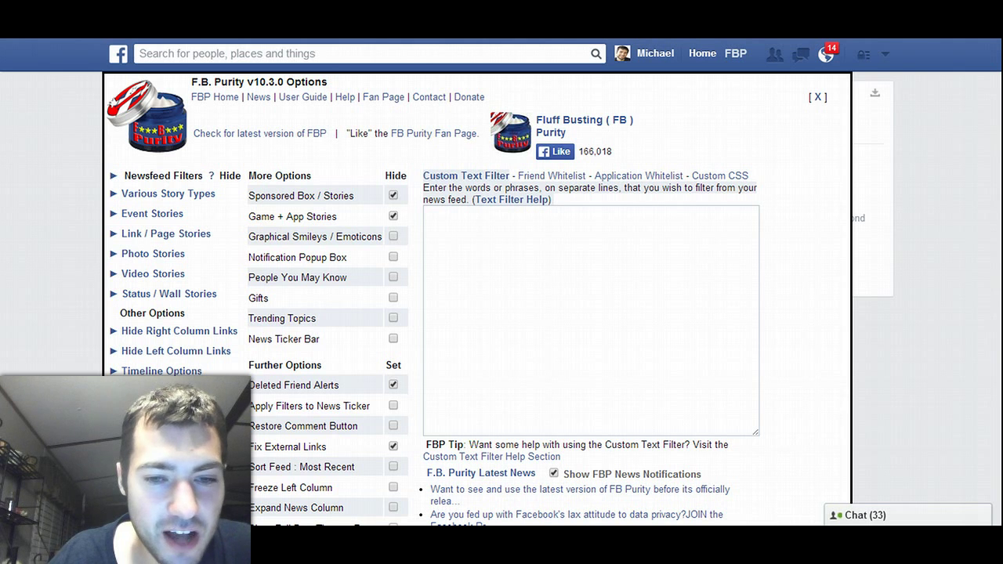
- Set F.B. Purity to hide Gifts, Trending Topics and the News Ticker Bar but not Game + App Stories, and reload the feed
{"action": "left_click", "coordinate": [393, 298]}
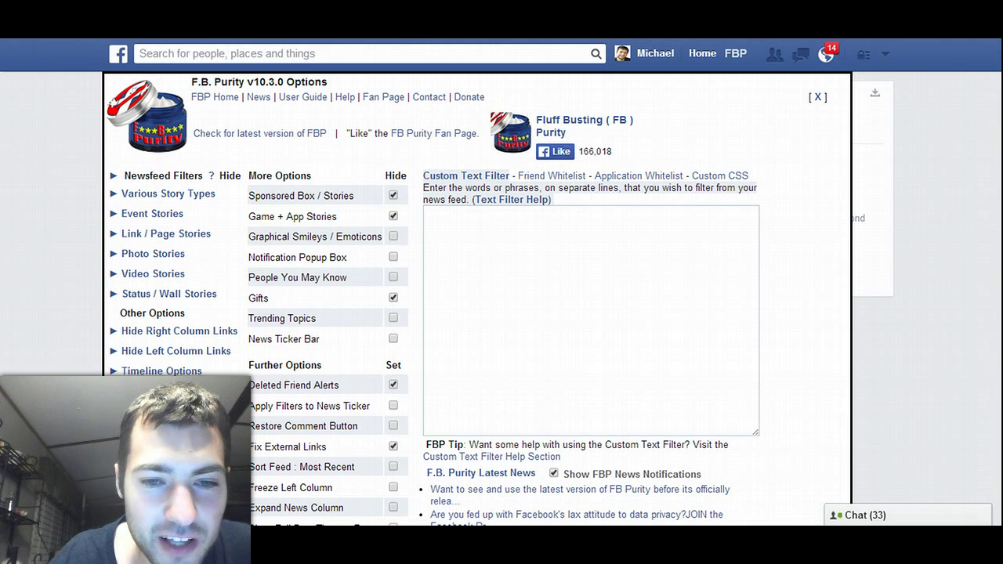
{"action": "left_click", "coordinate": [393, 236]}
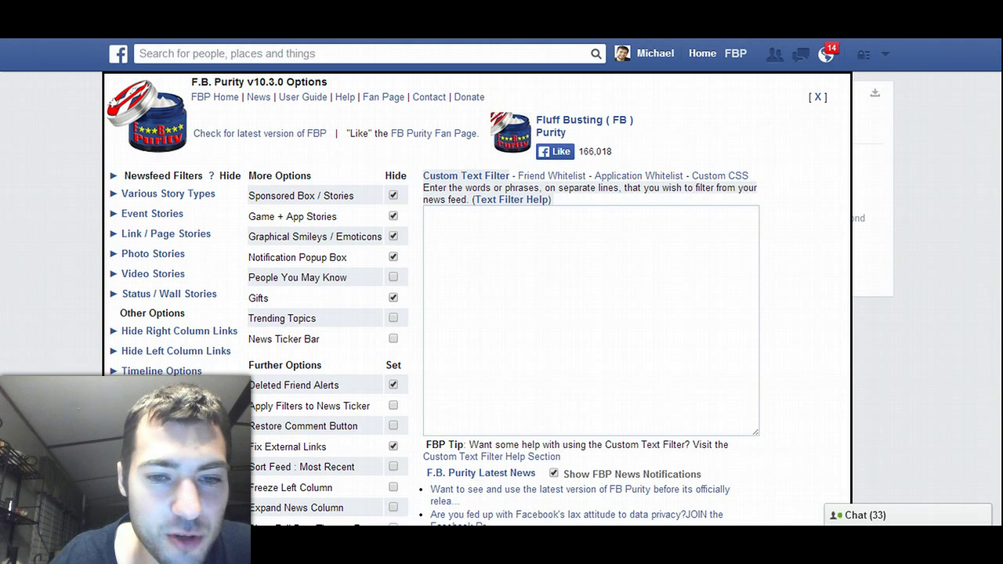
{"action": "left_click", "coordinate": [393, 277]}
{"action": "left_click", "coordinate": [393, 236]}
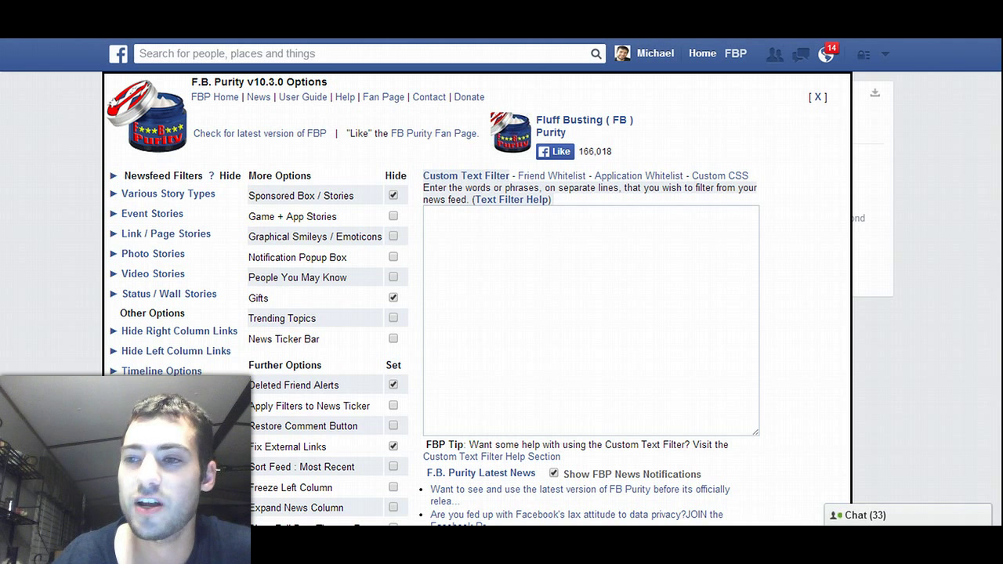
{"action": "scroll", "coordinate": [502, 298], "scroll_direction": "down", "scroll_amount": 1}
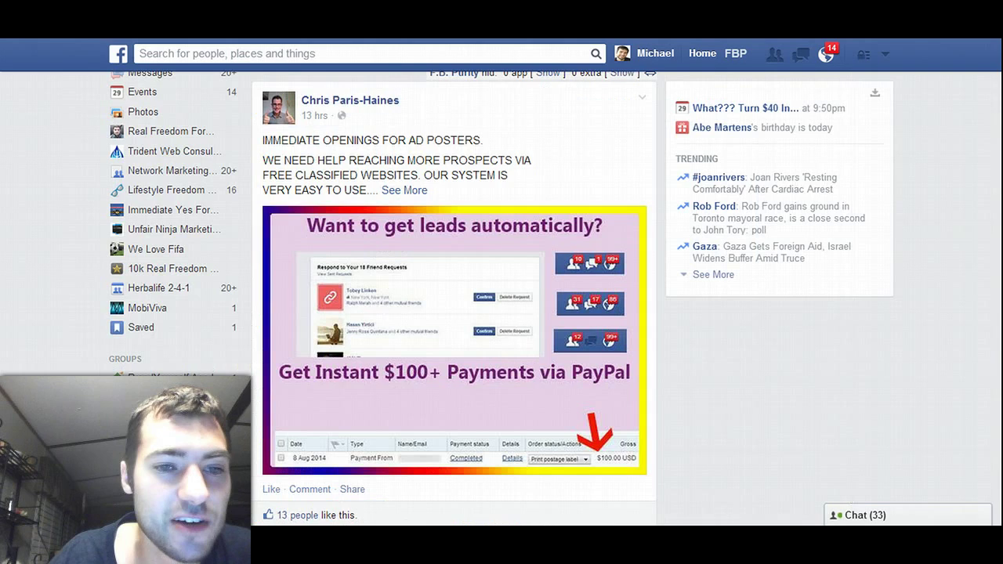
{"action": "key", "text": "F5"}
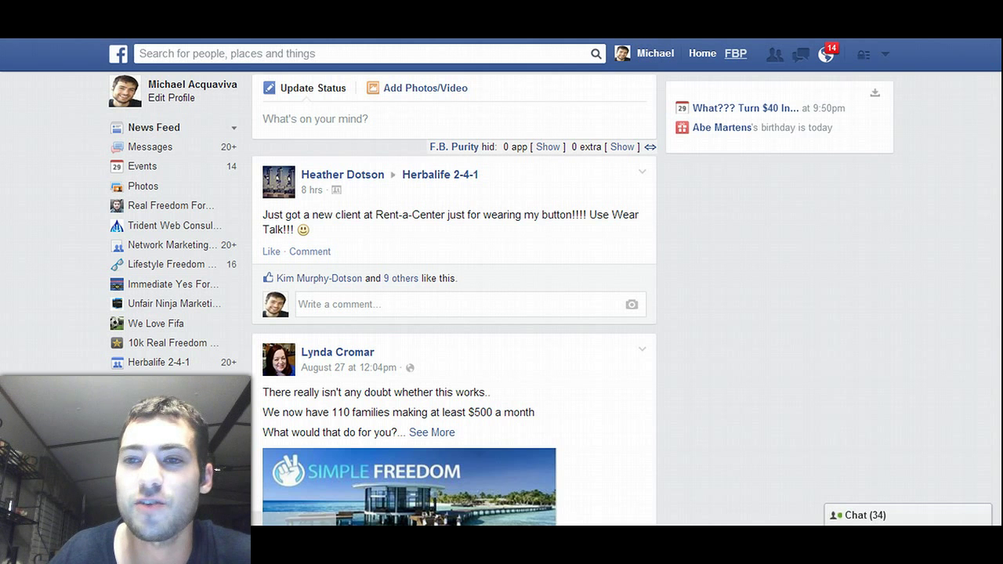
- Reopen the F.B. Purity options and look through the filter settings, including the Various Story Types group
{"action": "left_click", "coordinate": [735, 54]}
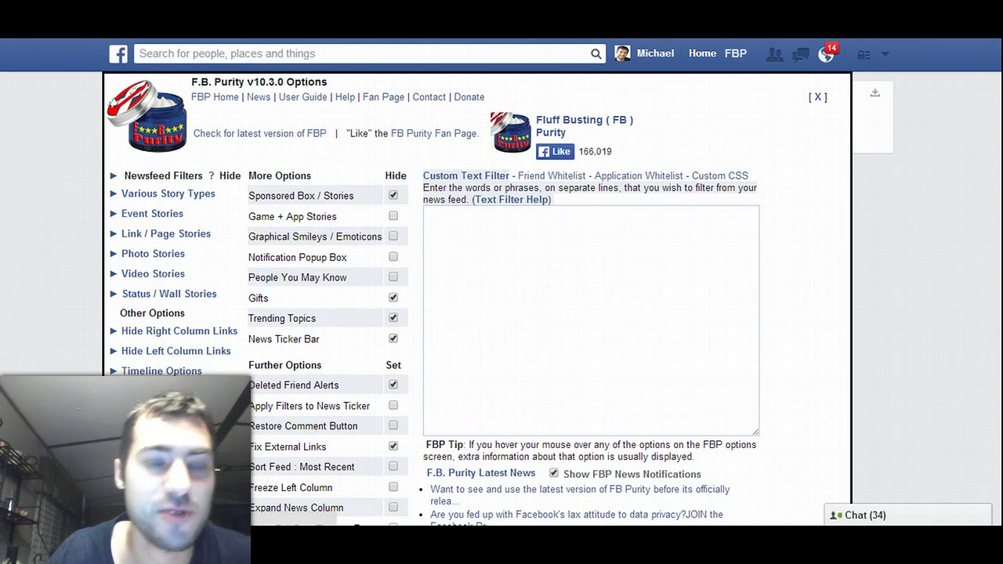
{"action": "scroll", "coordinate": [502, 313], "scroll_direction": "down", "scroll_amount": 3}
{"action": "scroll", "coordinate": [502, 313], "scroll_direction": "up", "scroll_amount": 3}
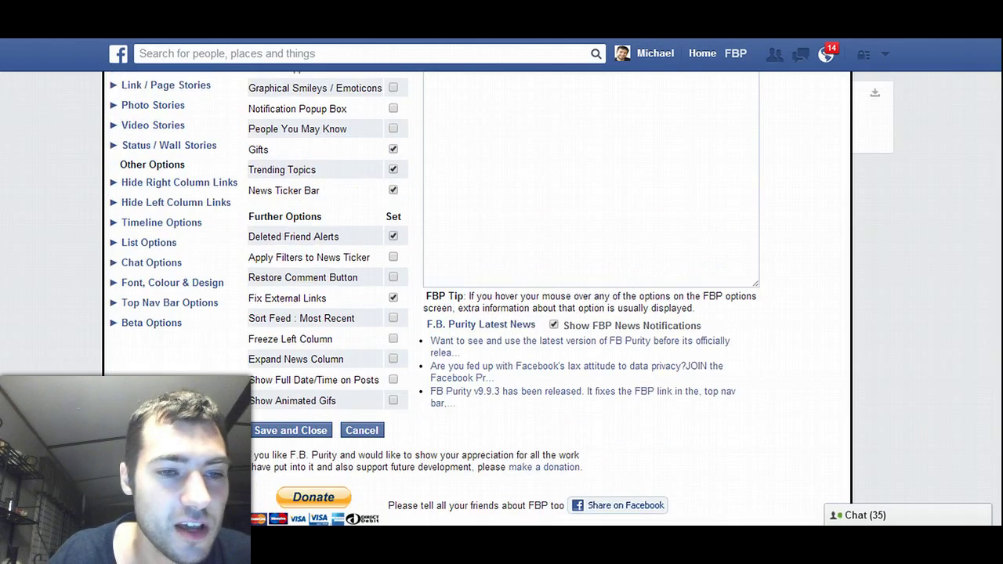
{"action": "scroll", "coordinate": [502, 314], "scroll_direction": "down", "scroll_amount": 1}
{"action": "scroll", "coordinate": [501, 313], "scroll_direction": "up", "scroll_amount": 1}
{"action": "scroll", "coordinate": [501, 313], "scroll_direction": "down", "scroll_amount": 1}
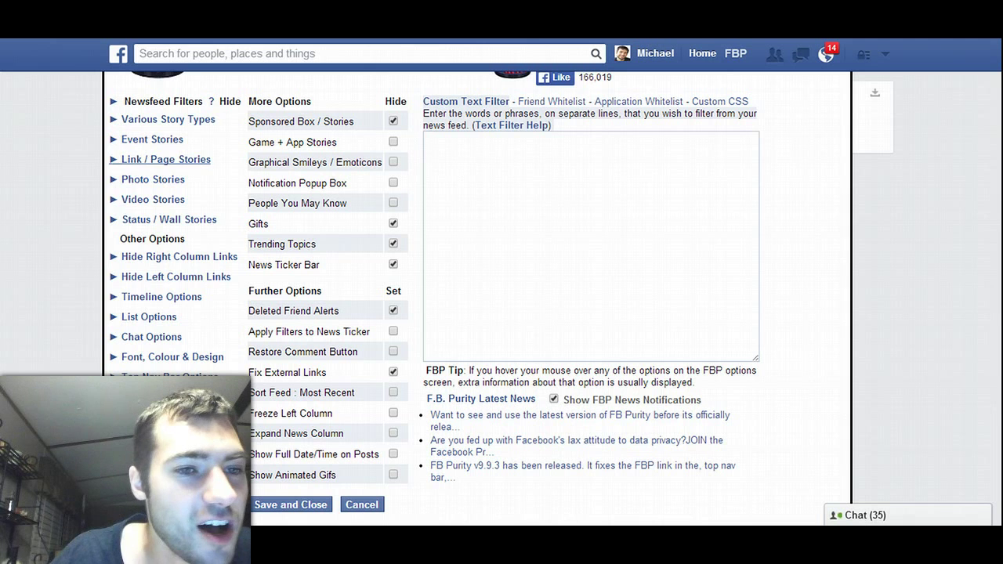
{"action": "left_click", "coordinate": [168, 119]}
{"action": "left_click", "coordinate": [168, 119]}
{"action": "left_click", "coordinate": [167, 120]}
{"action": "left_click", "coordinate": [168, 119]}
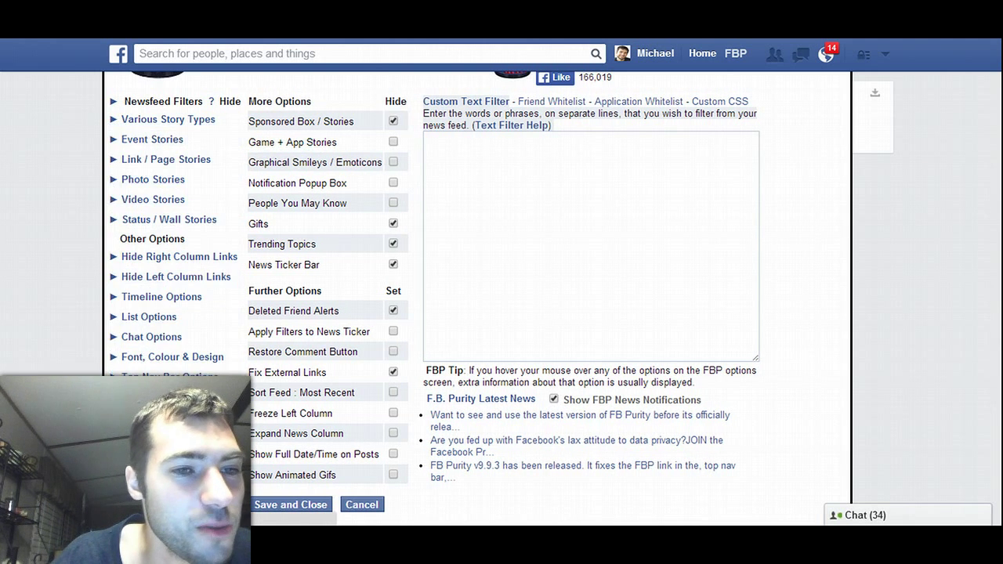
- Stop hiding Attending Event and Attended Event stories in F.B. Purity's Event Stories filters, save the options and reload the feed
{"action": "left_click", "coordinate": [152, 139]}
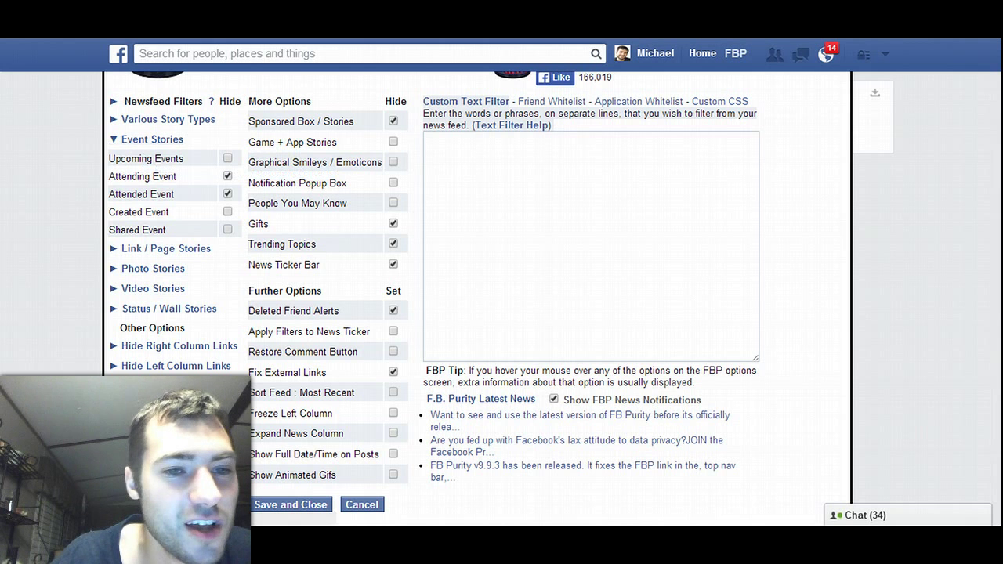
{"action": "left_click", "coordinate": [227, 176]}
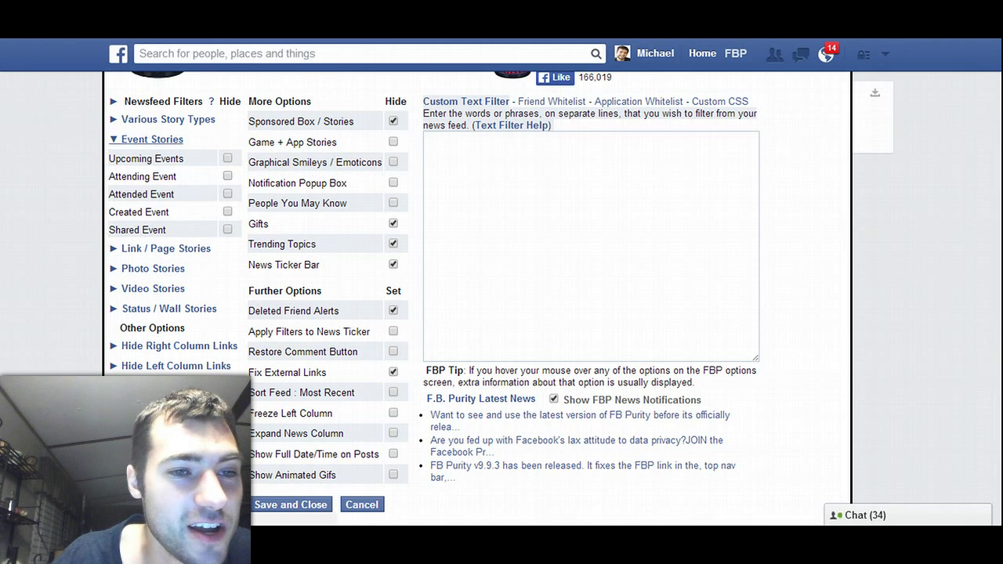
{"action": "left_click", "coordinate": [152, 139]}
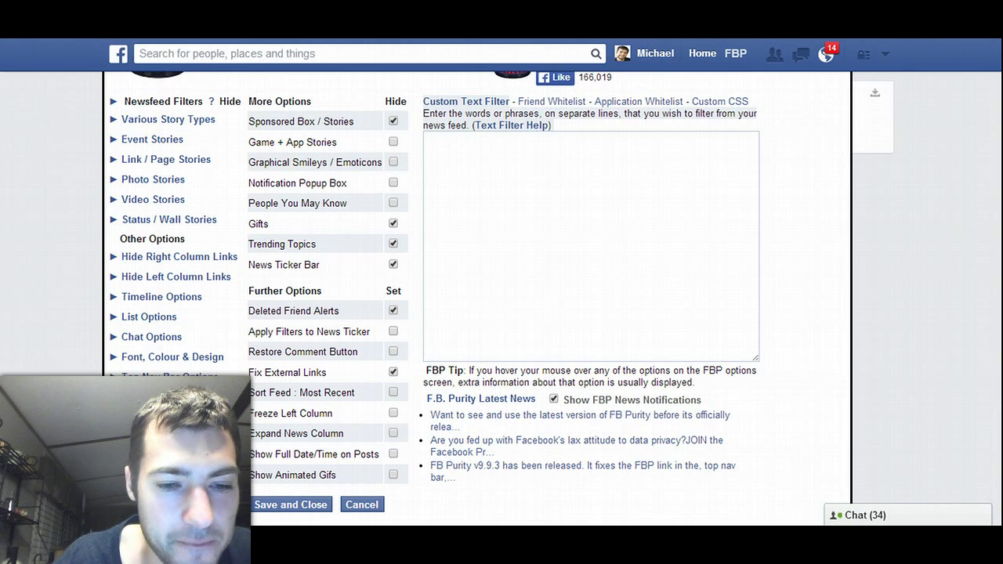
{"action": "left_click", "coordinate": [290, 505]}
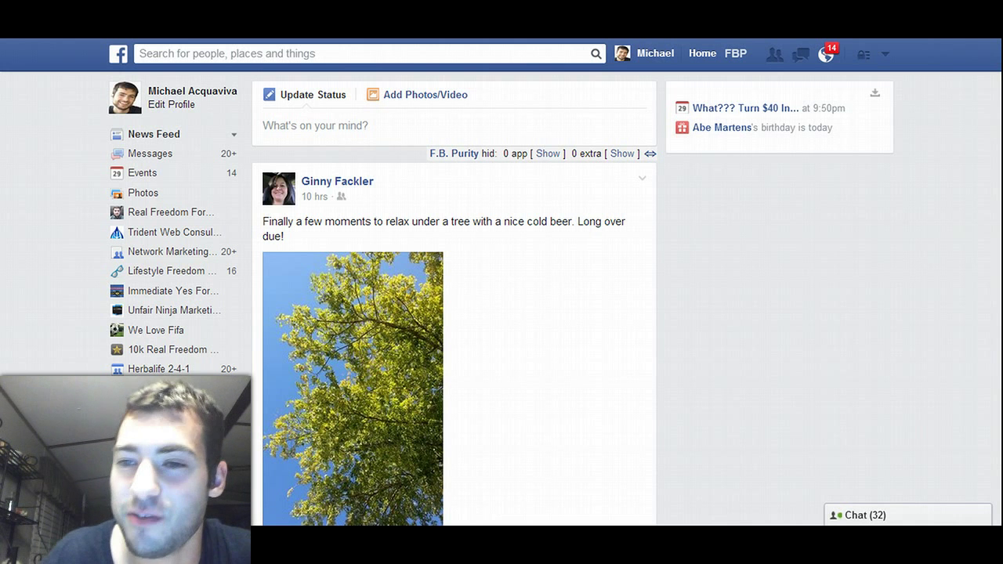
{"action": "key", "text": "F5"}
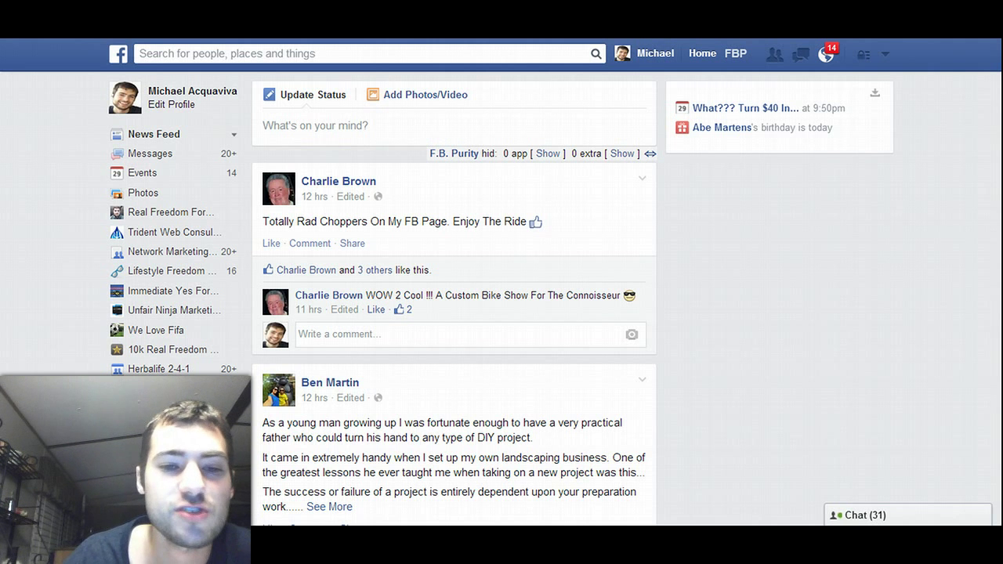
- Examine the filtered Facebook news feed and side column for any remaining sponsored posts or advertisements
{"action": "scroll", "coordinate": [455, 298], "scroll_direction": "down", "scroll_amount": 9}
{"action": "scroll", "coordinate": [455, 298], "scroll_direction": "down", "scroll_amount": 20}
{"action": "scroll", "coordinate": [455, 298], "scroll_direction": "down", "scroll_amount": 20}
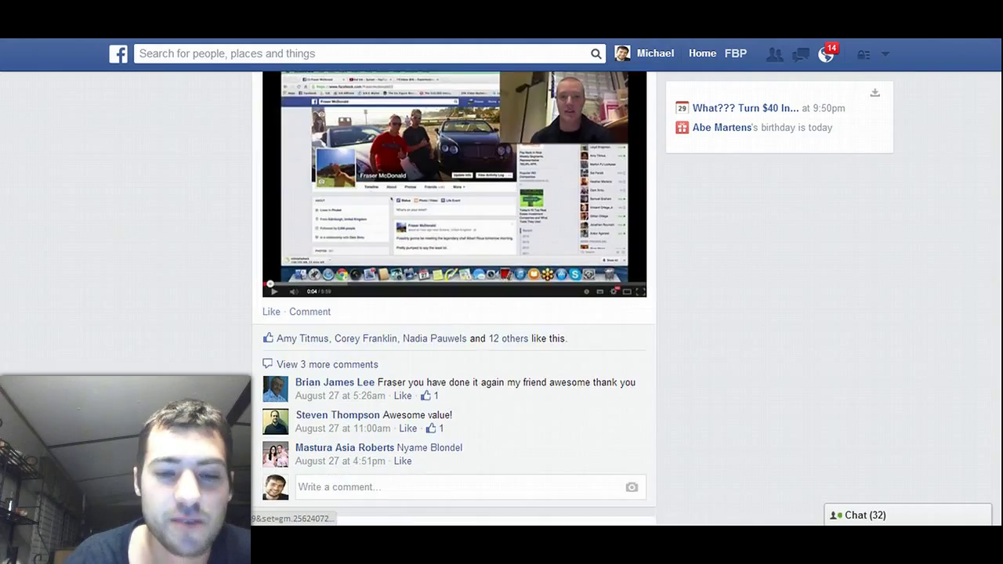